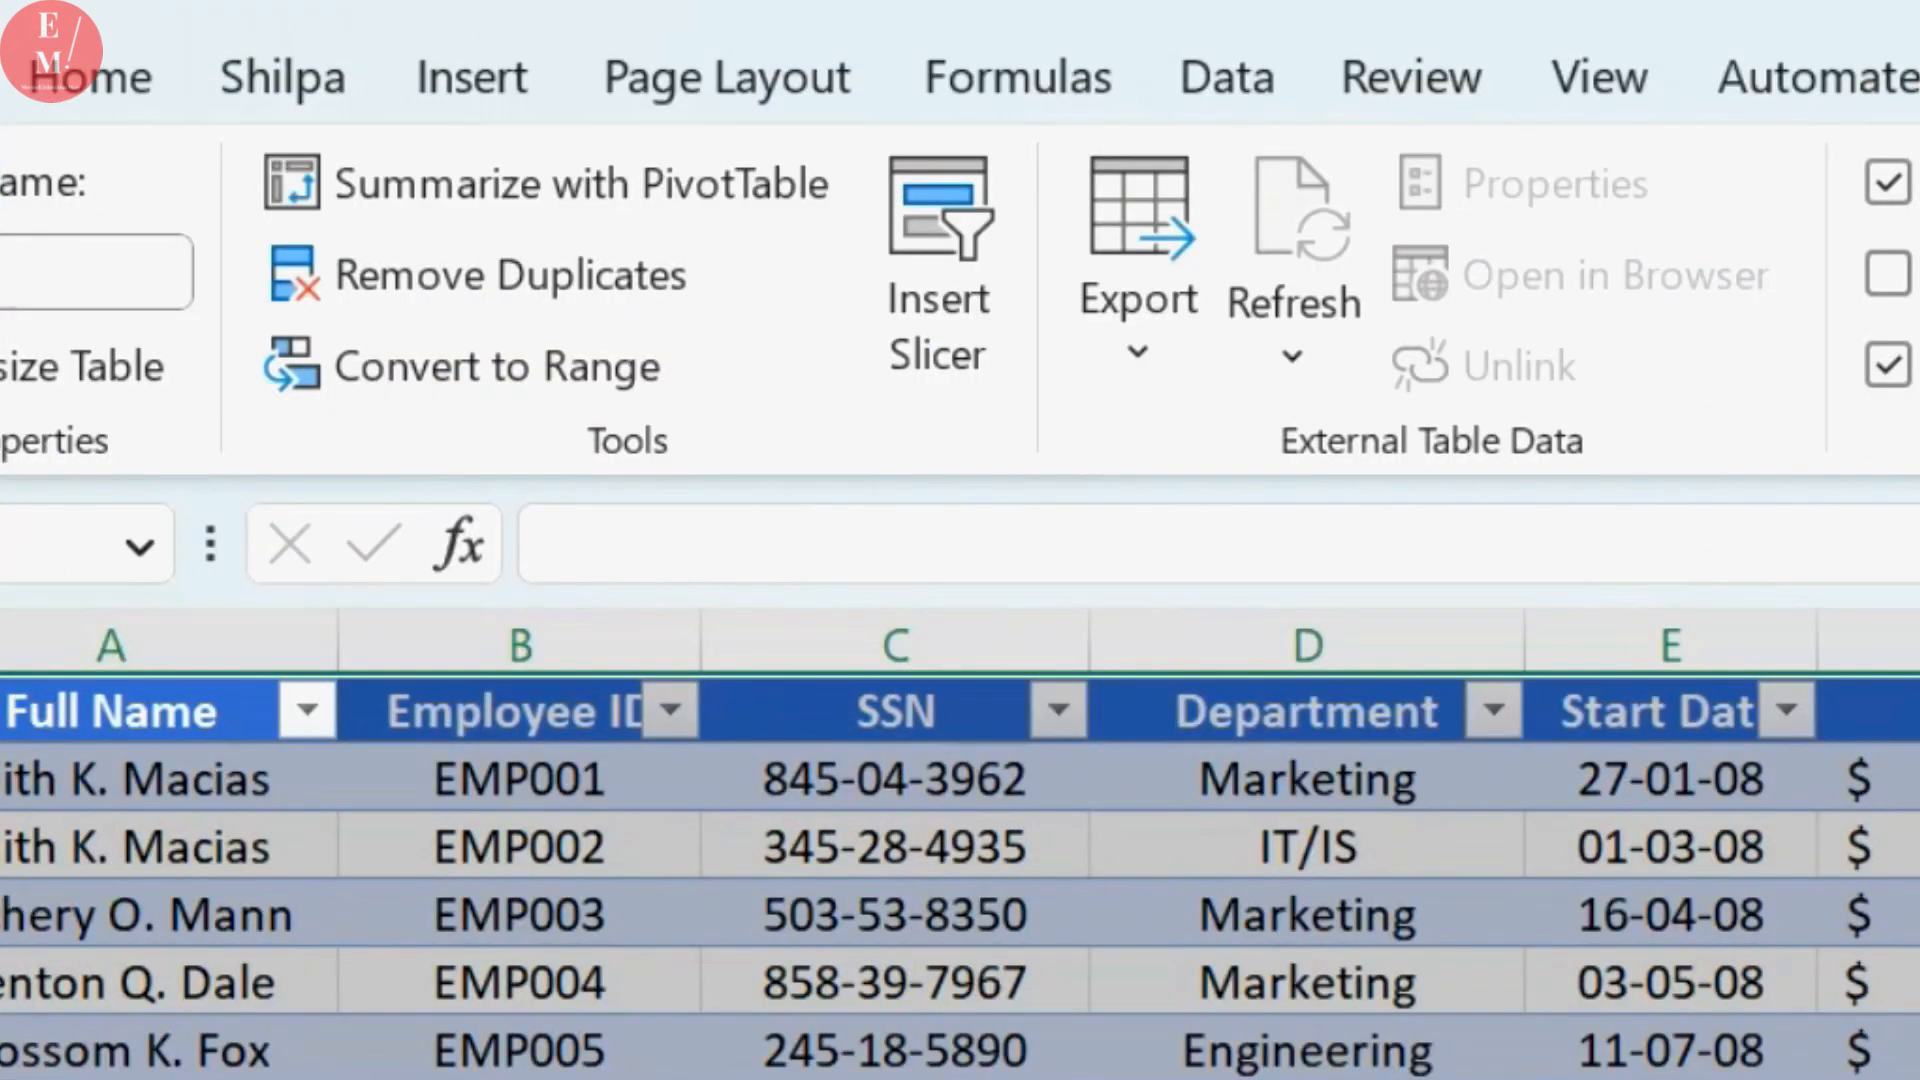
Insert a Department slicer for the employee table and place it beside the table
{"action": "left_click", "coordinate": [467, 84]}
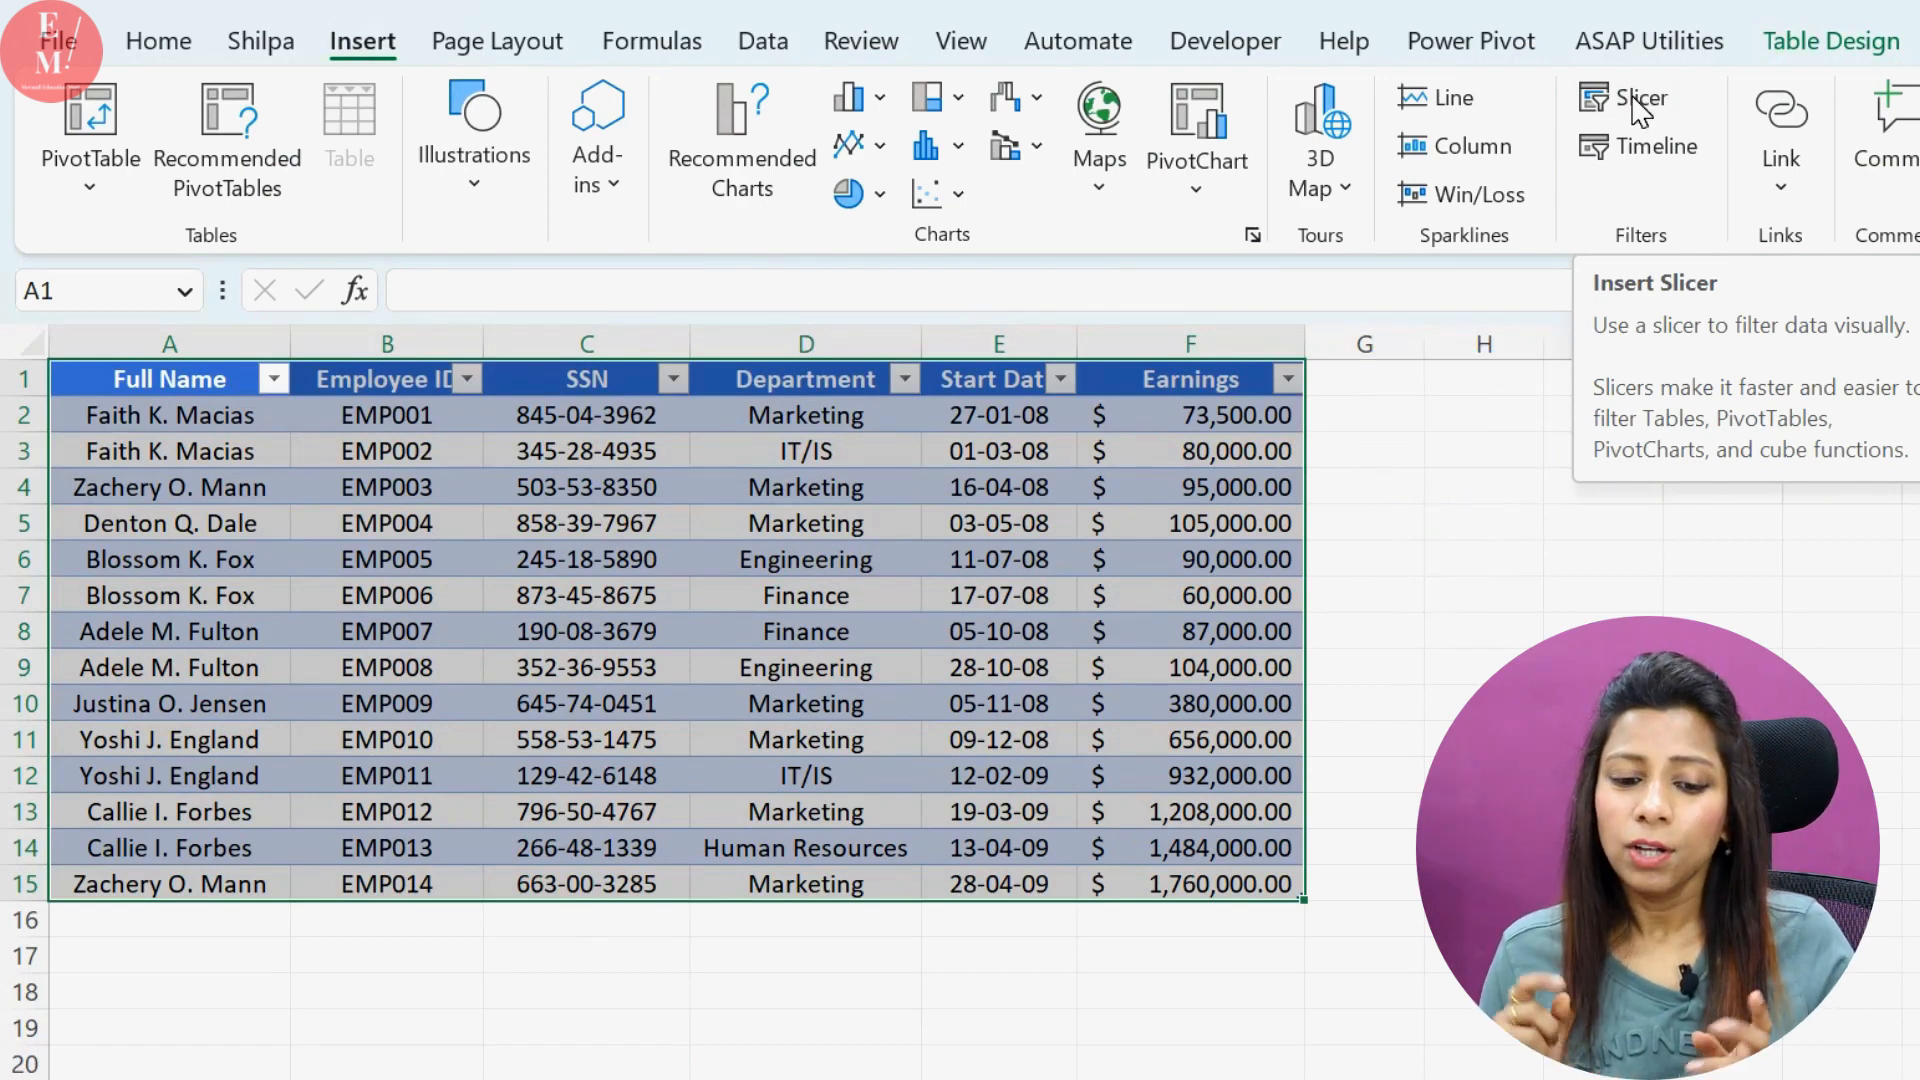
{"action": "left_click", "coordinate": [1636, 100]}
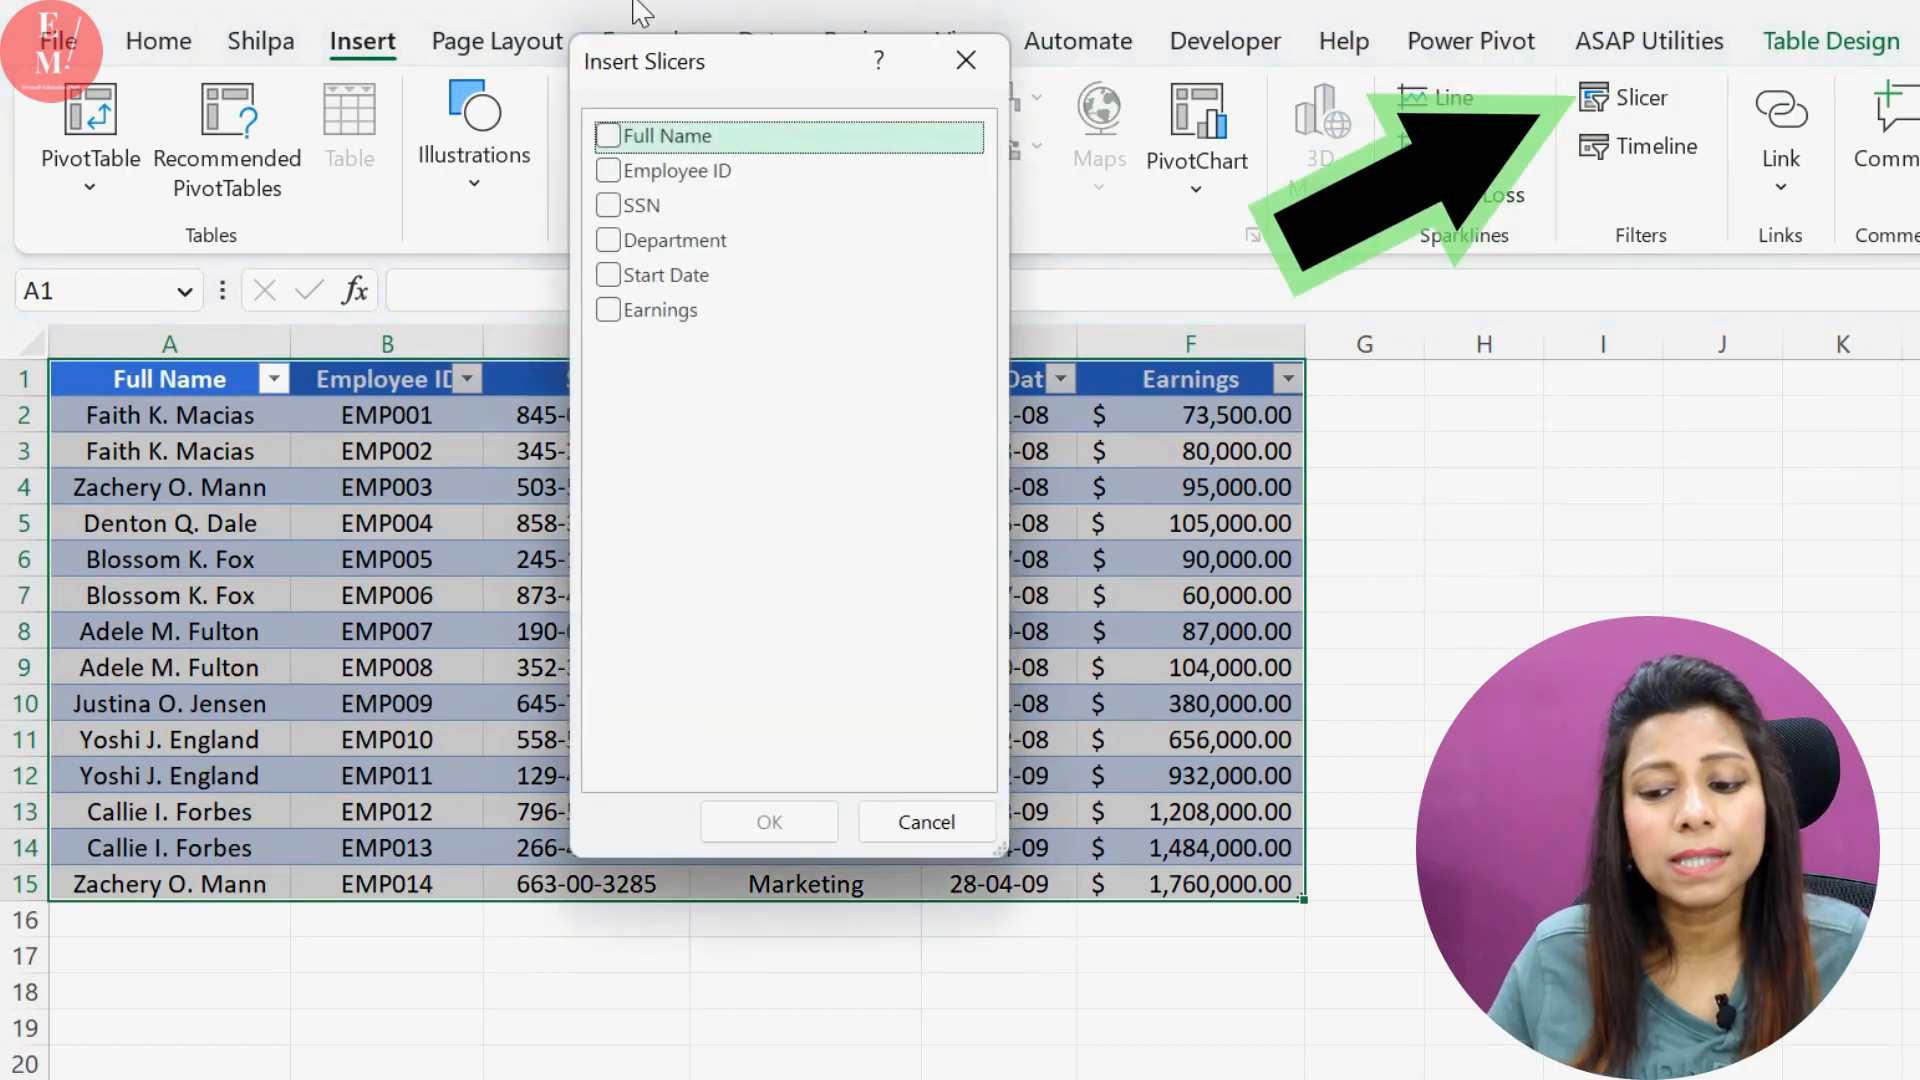
{"action": "left_click_drag", "start_coordinate": [680, 90], "coordinate": [642, 489]}
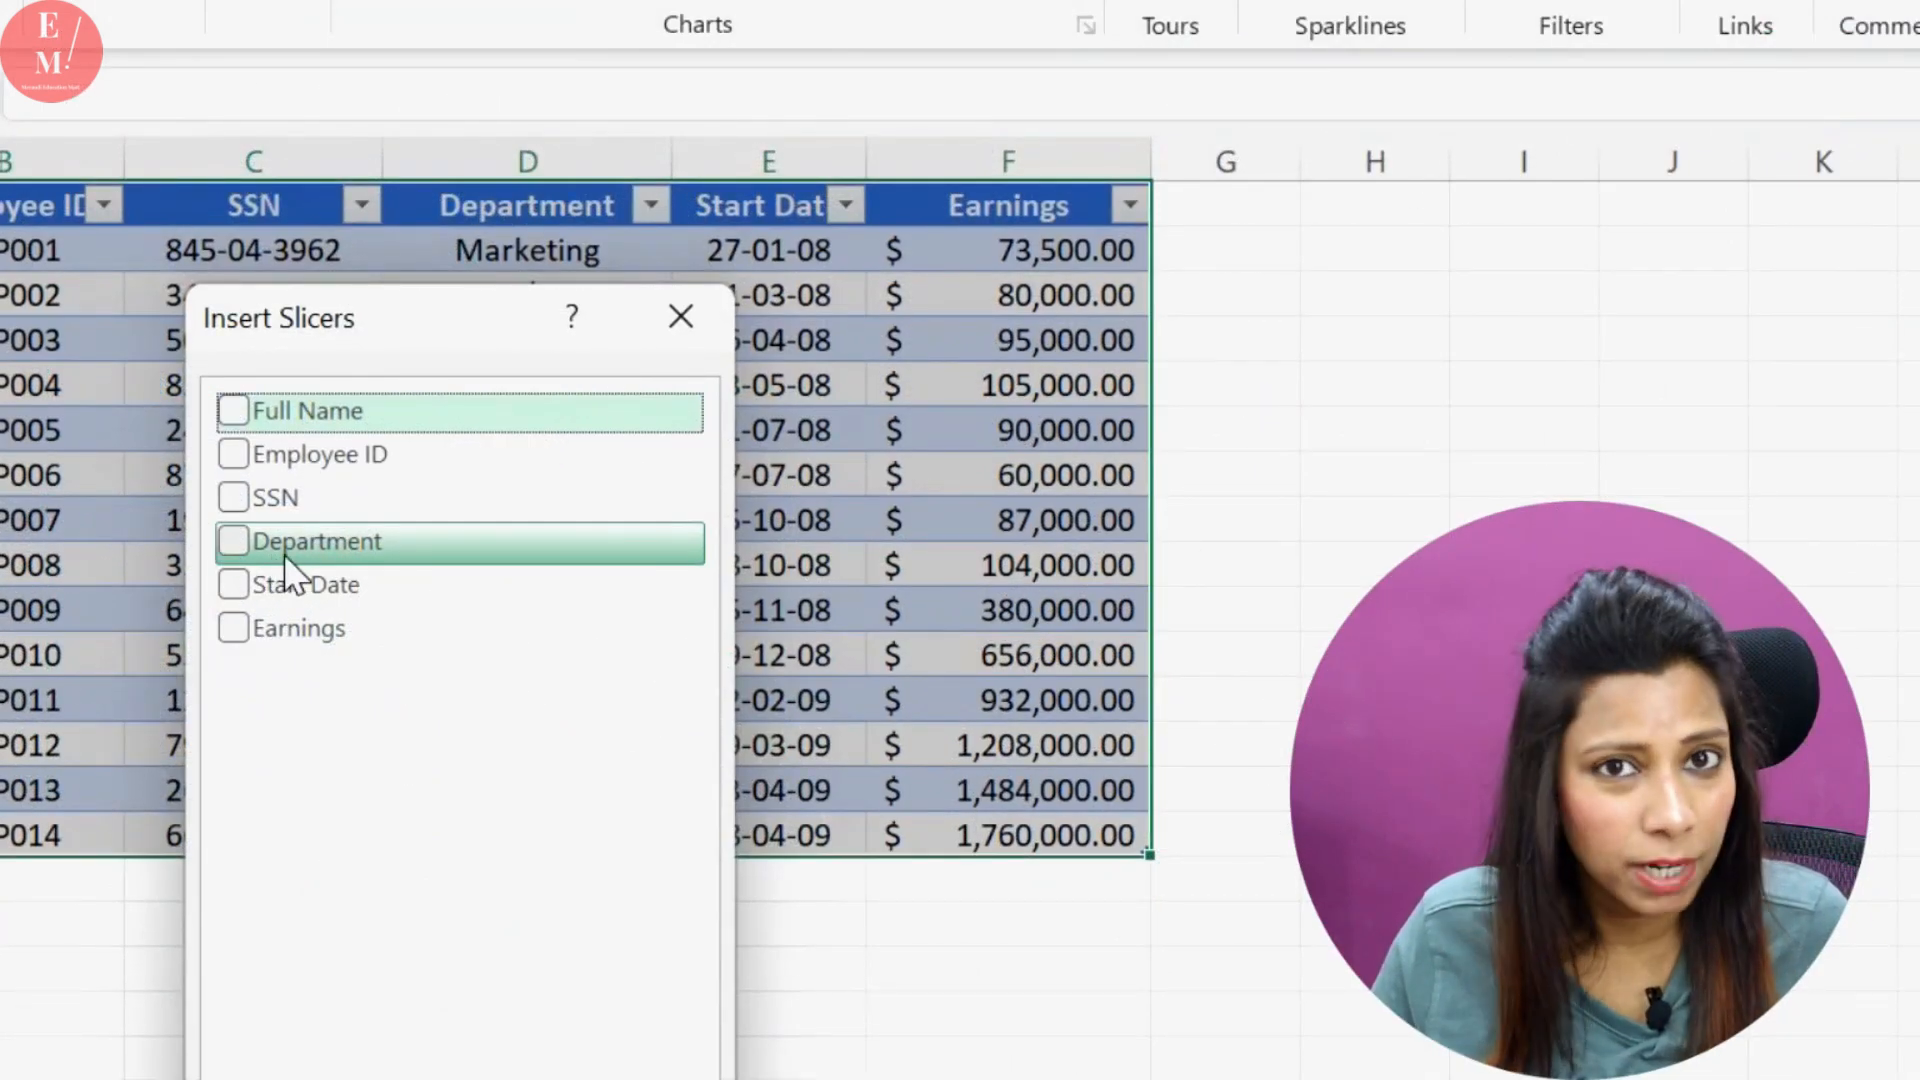
{"action": "left_click", "coordinate": [235, 542]}
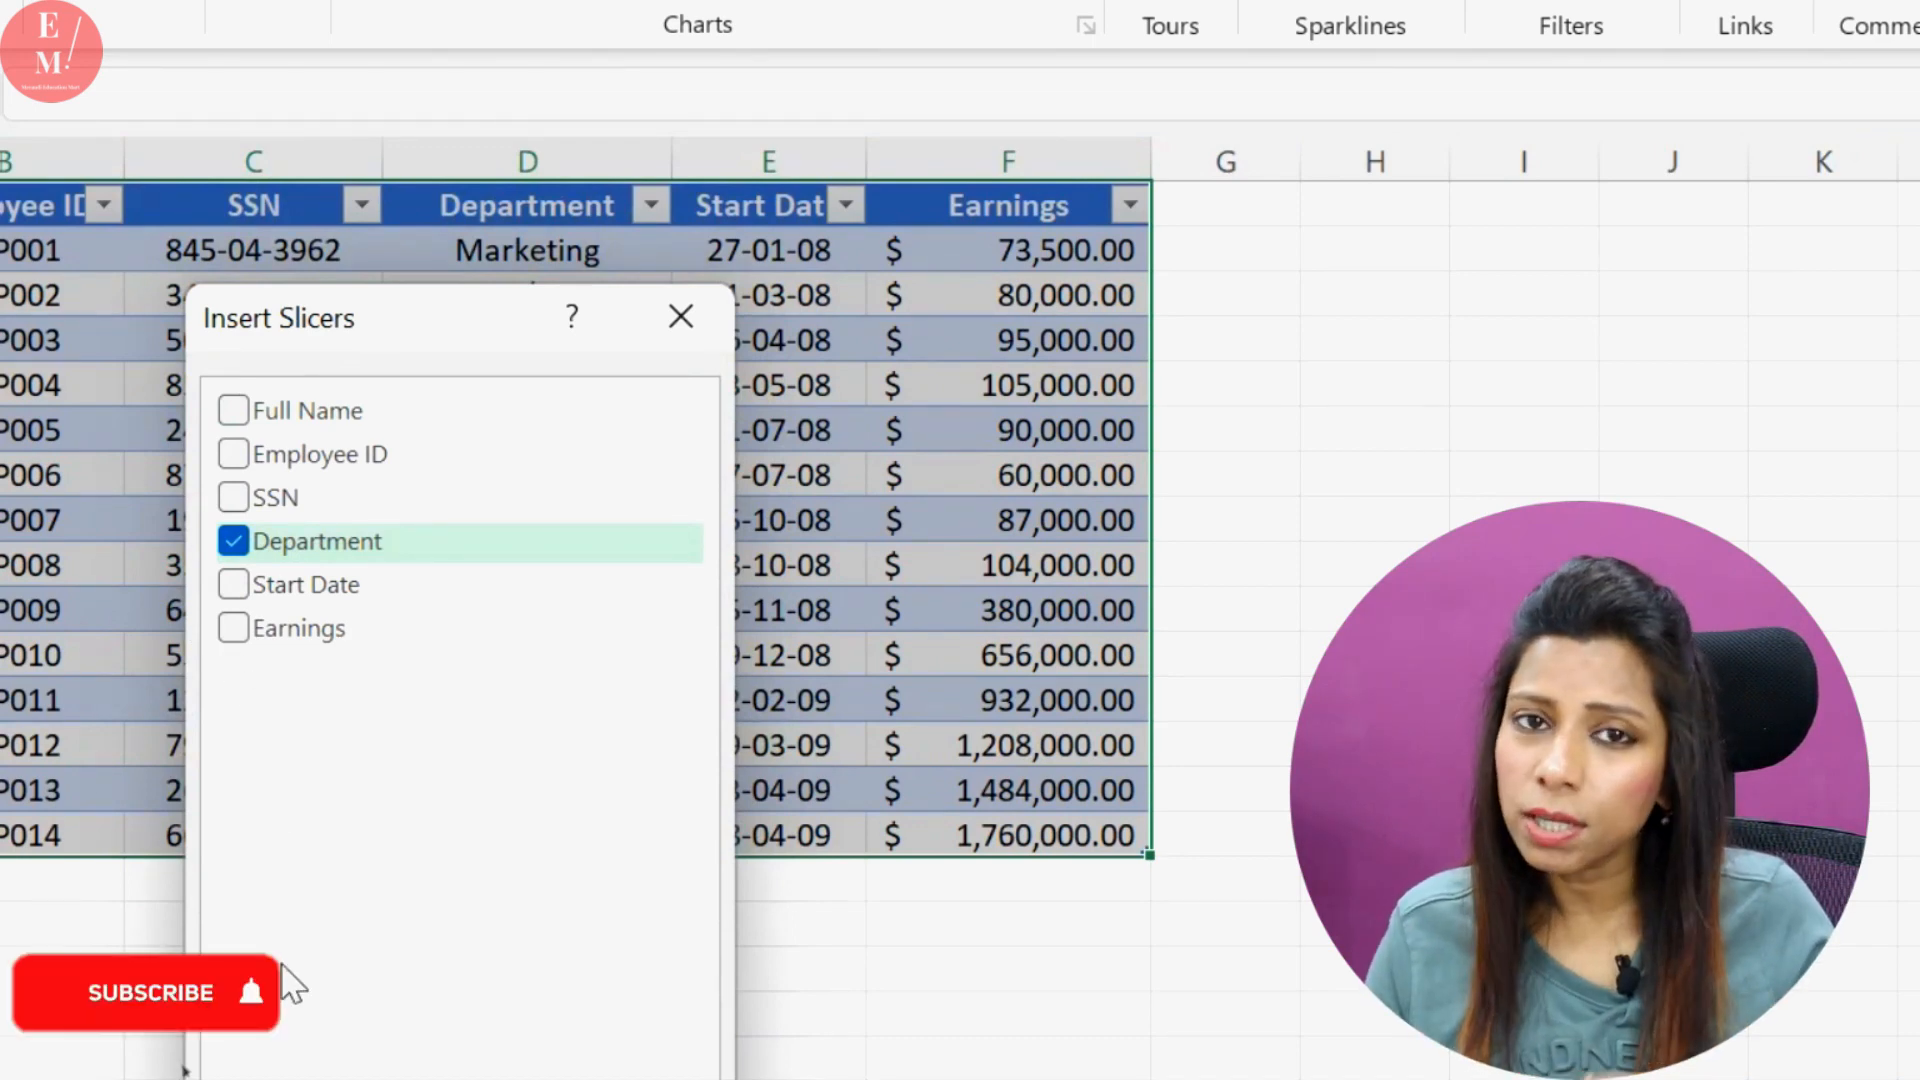
{"action": "left_click_drag", "start_coordinate": [411, 345], "coordinate": [431, 65]}
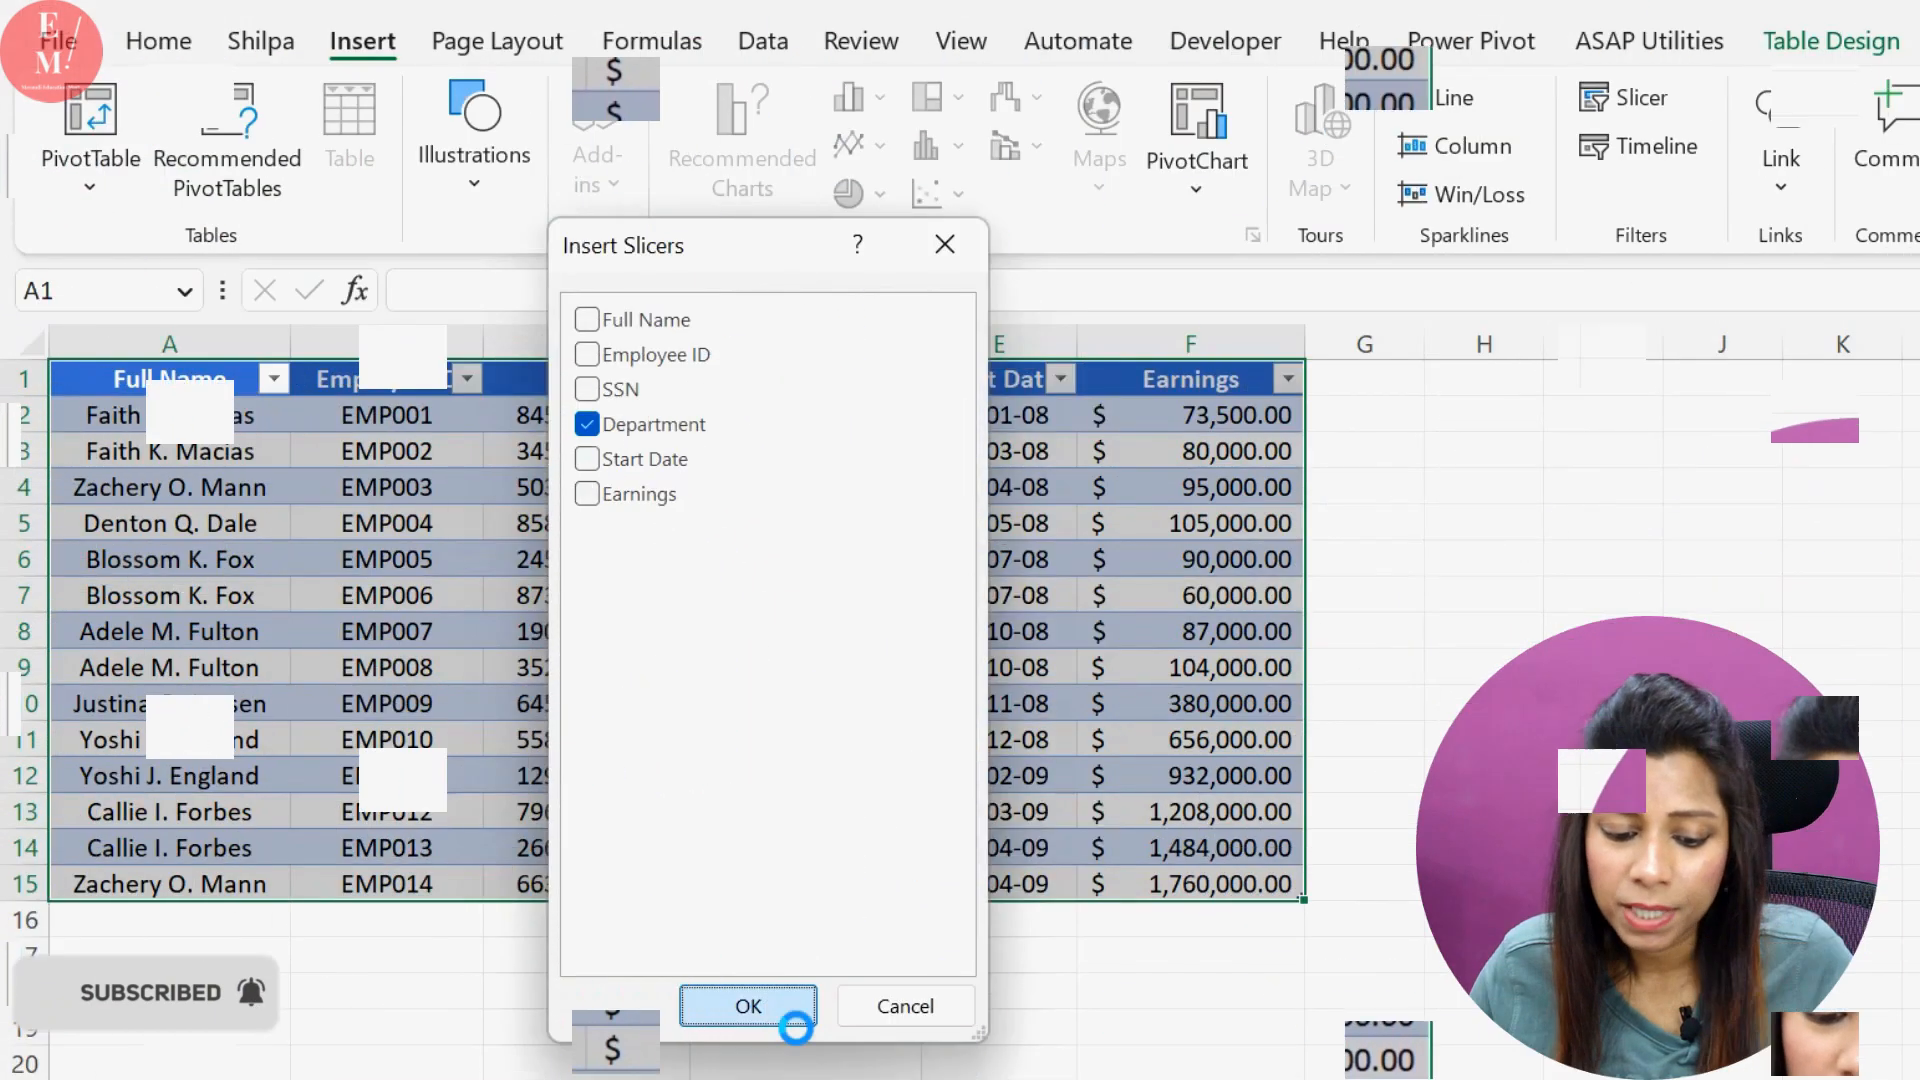
{"action": "left_click", "coordinate": [478, 980]}
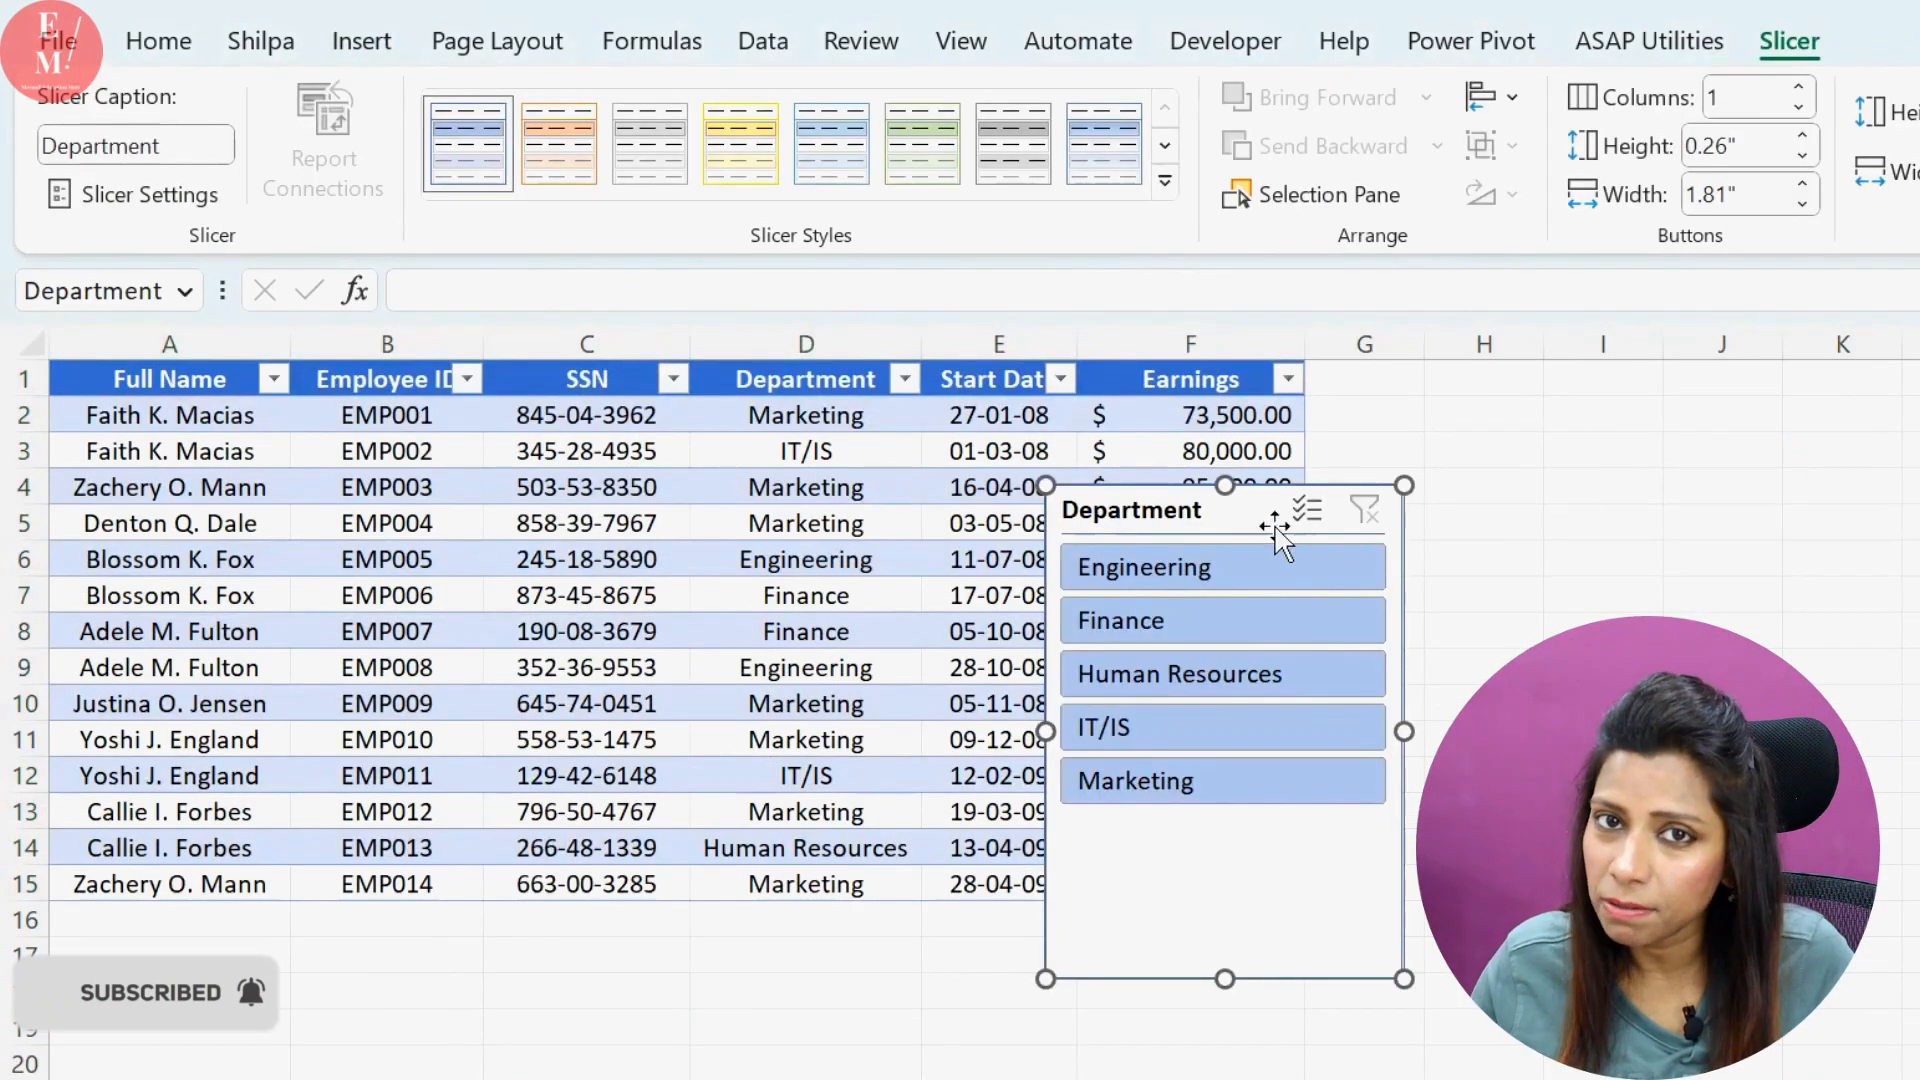
{"action": "left_click_drag", "start_coordinate": [1200, 540], "coordinate": [775, 530]}
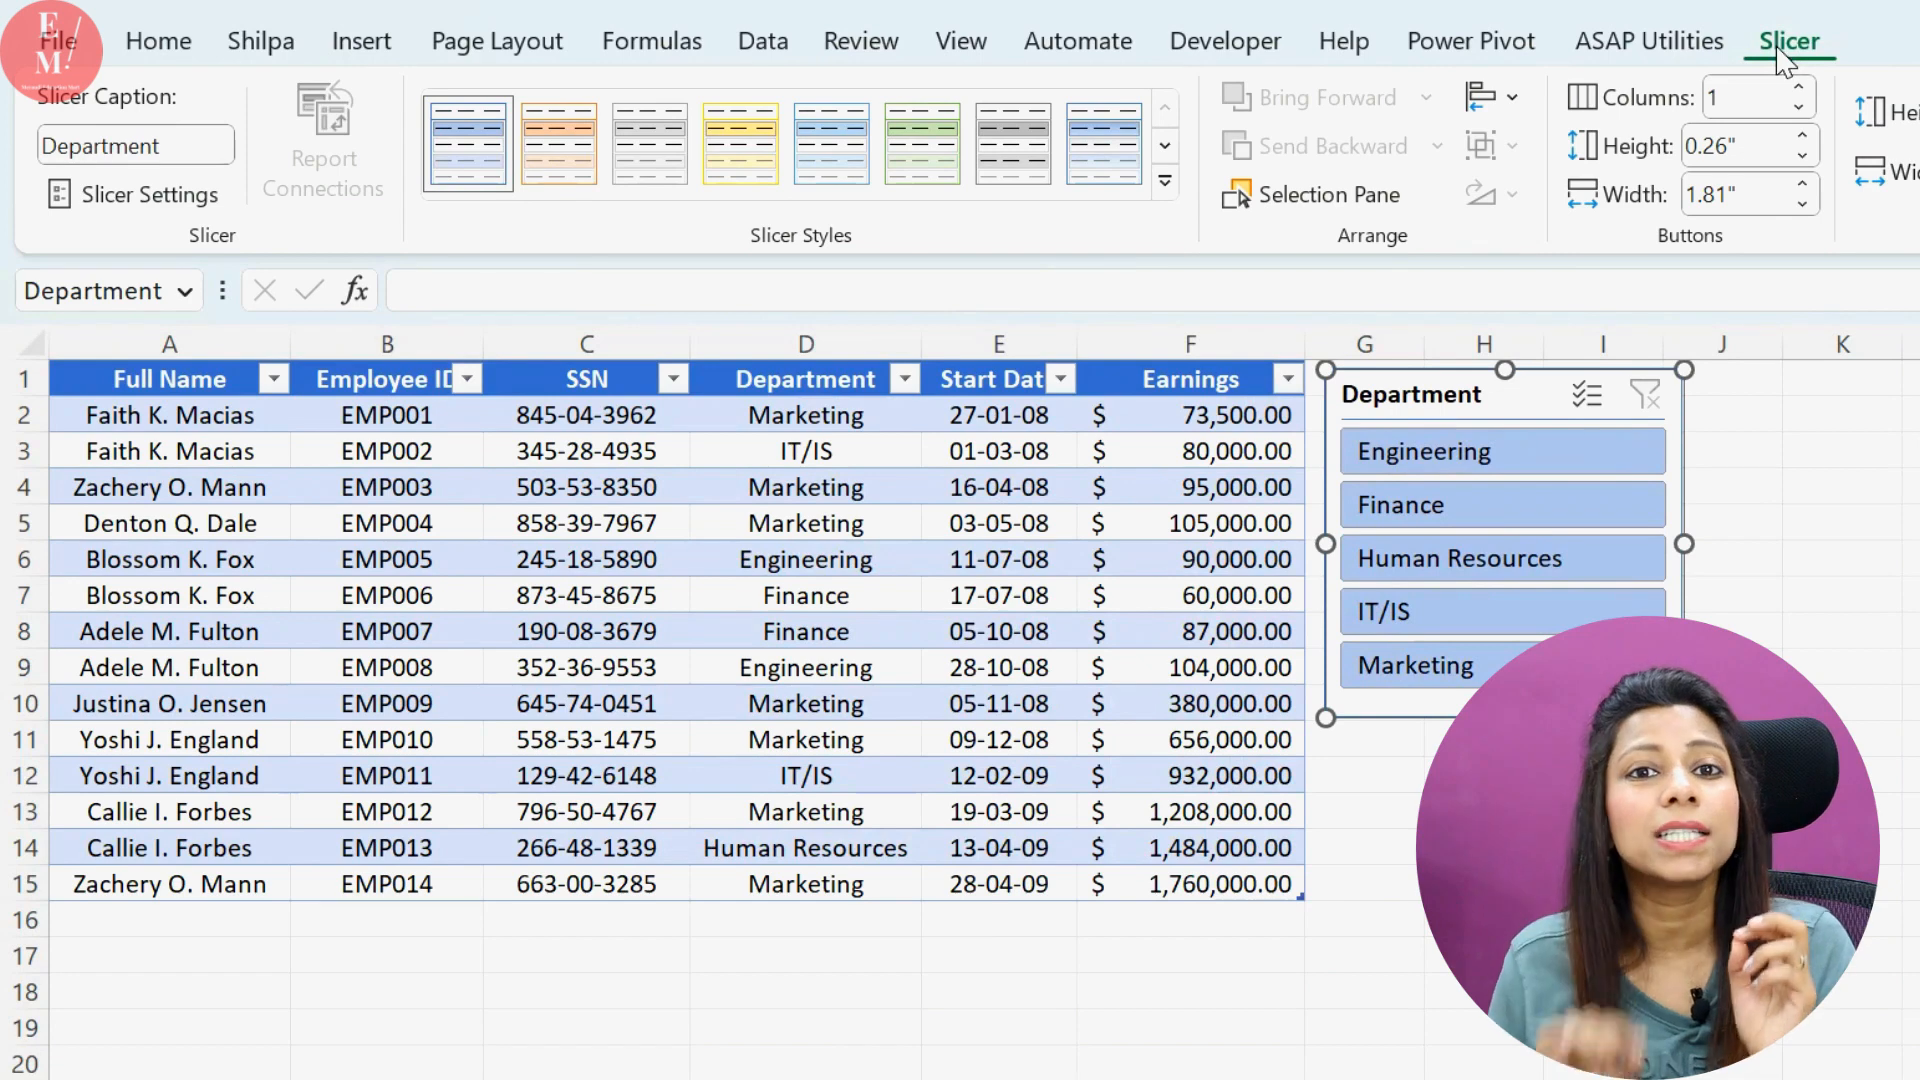
Look through the available slicer styles and arrange the Department slicer's buttons in 5 columns
{"action": "left_click", "coordinate": [1165, 181]}
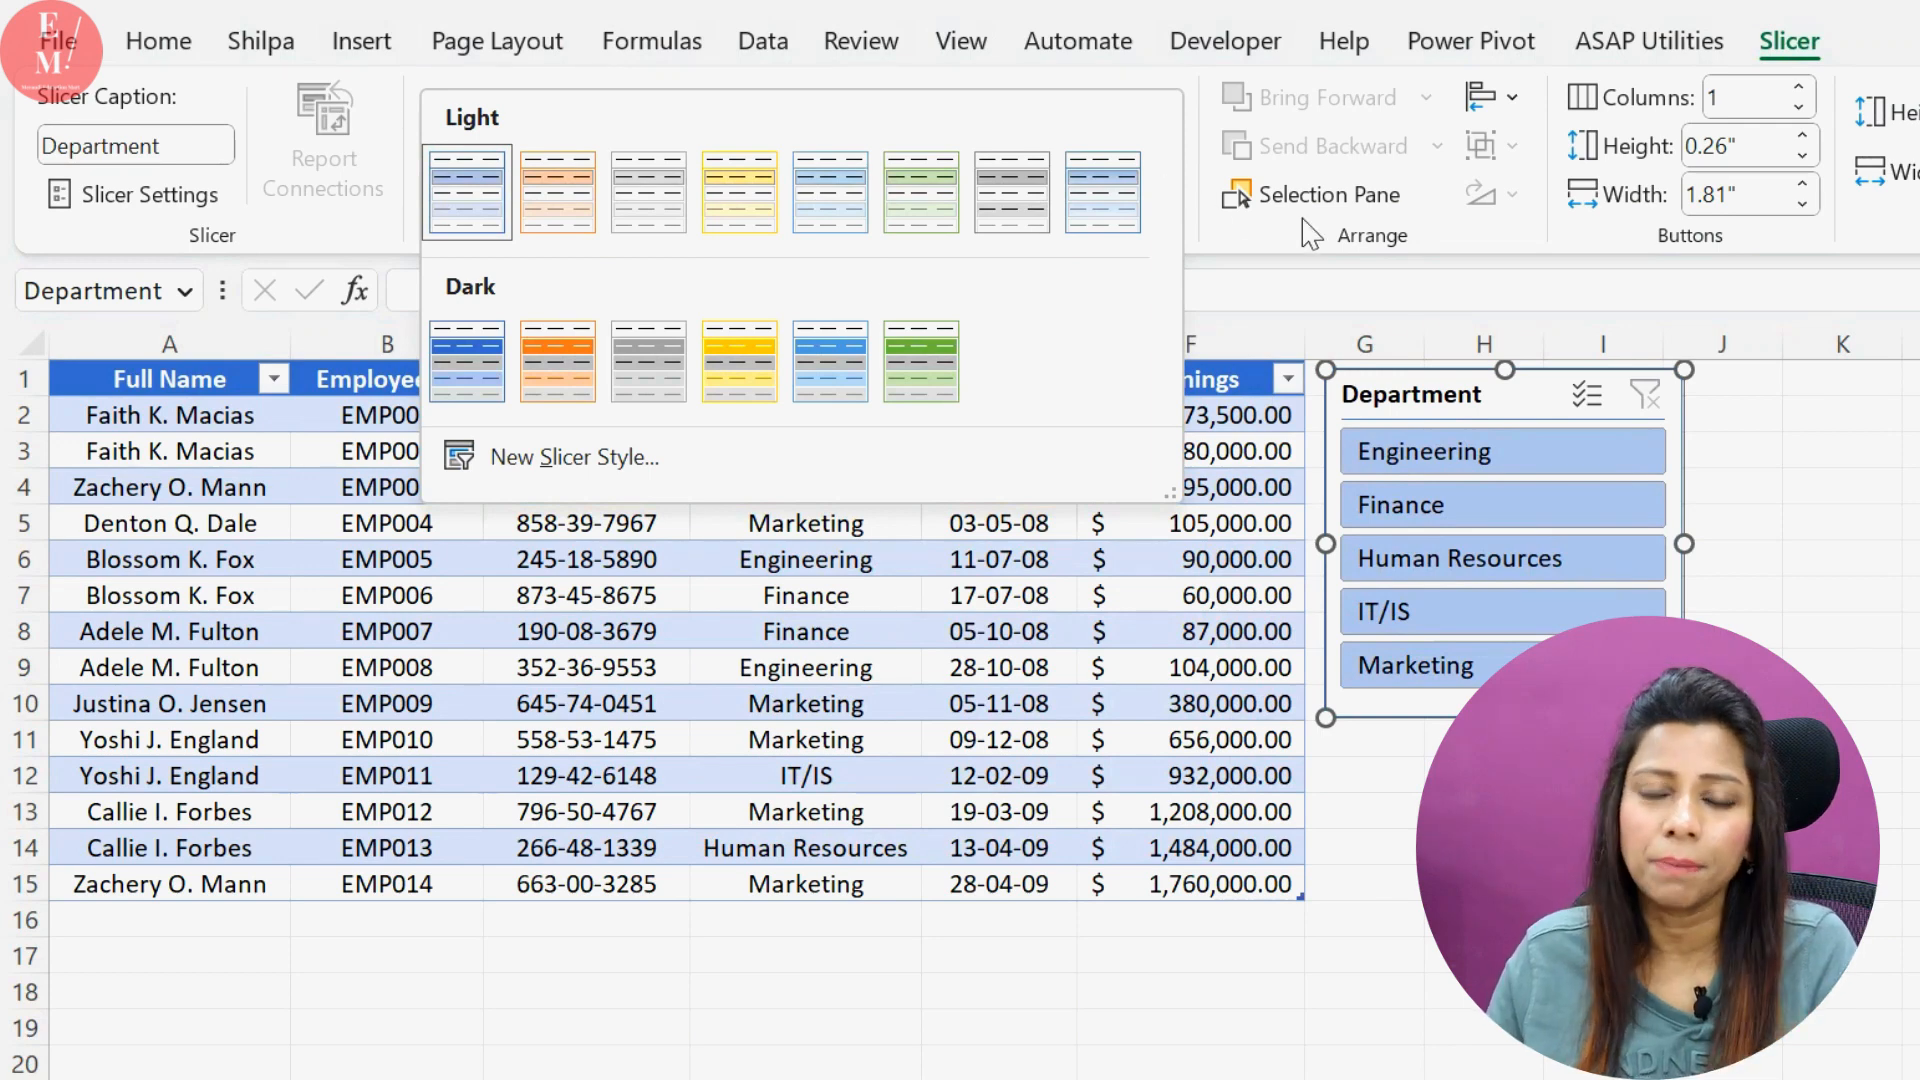
{"action": "left_click", "coordinate": [1828, 112]}
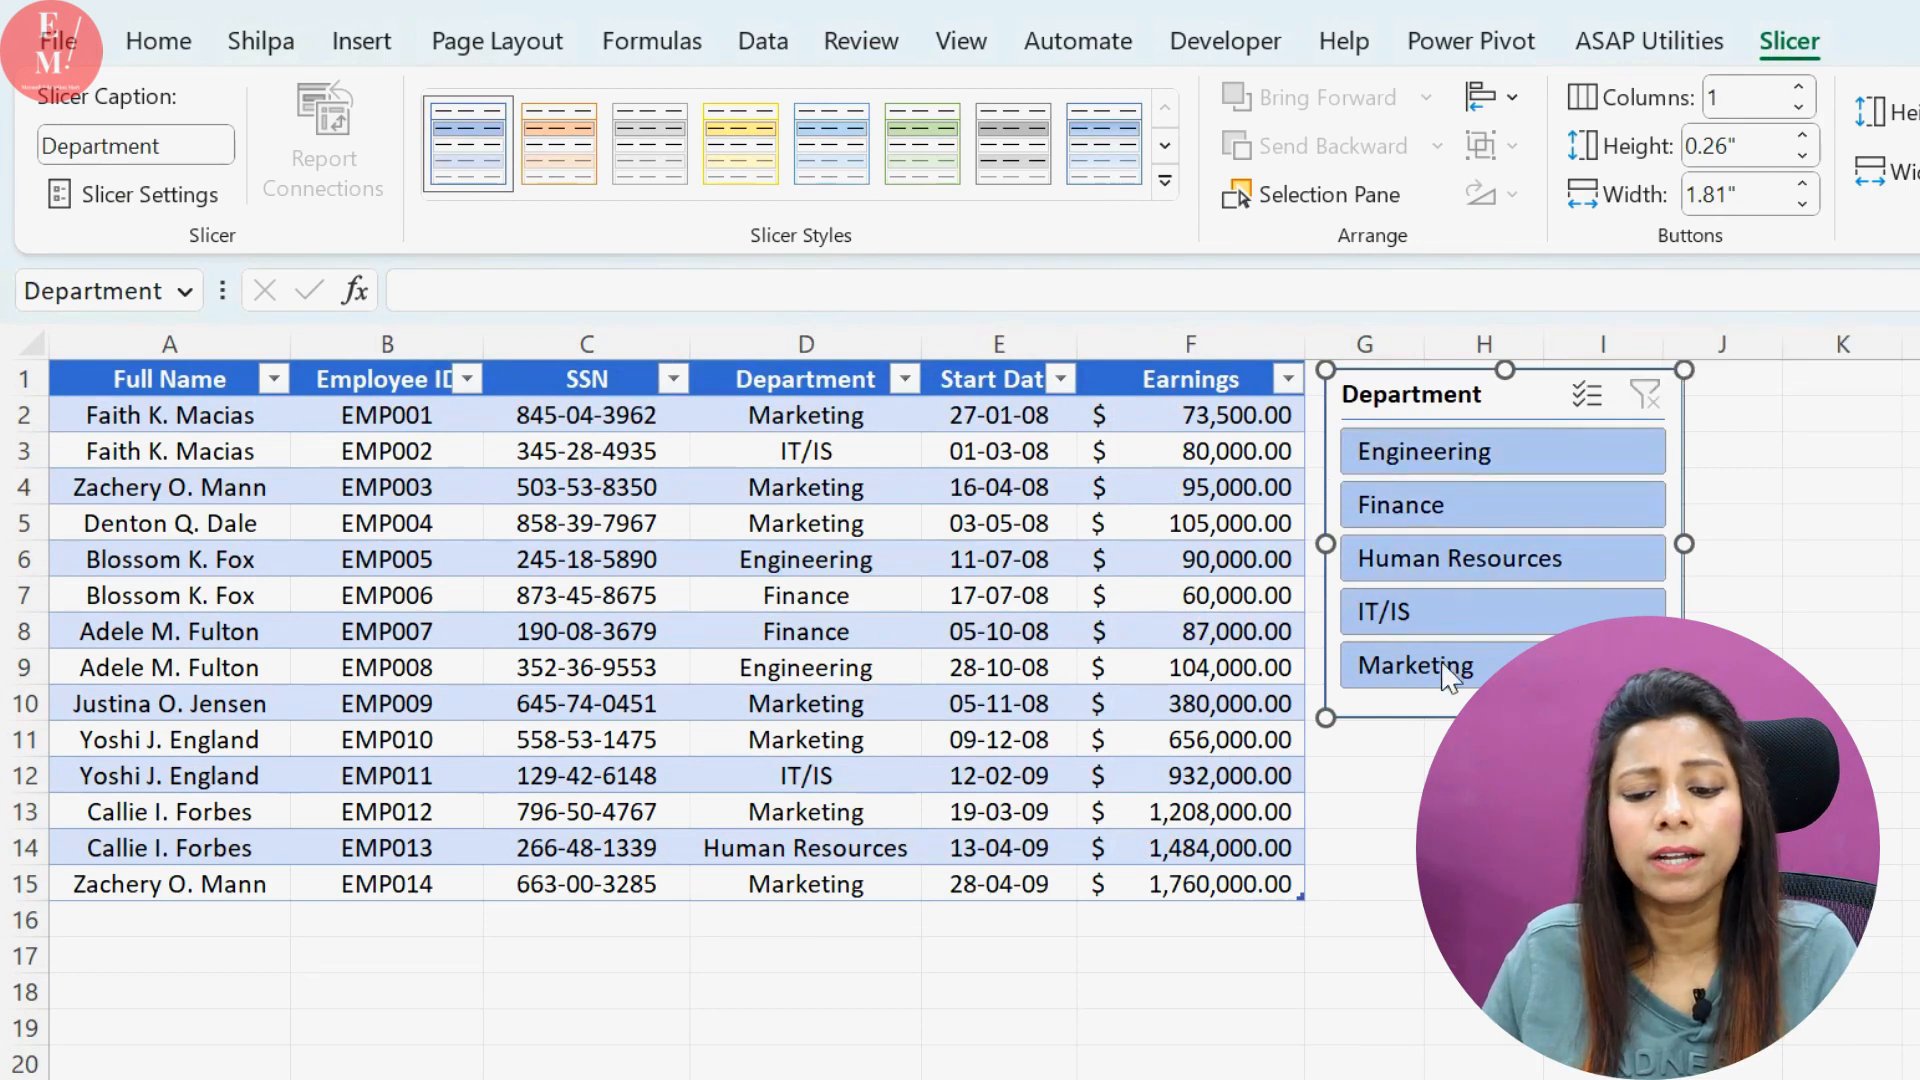
{"action": "left_click", "coordinate": [1799, 87]}
{"action": "left_click", "coordinate": [1799, 87]}
{"action": "left_click", "coordinate": [1799, 87]}
{"action": "left_click", "coordinate": [1799, 87]}
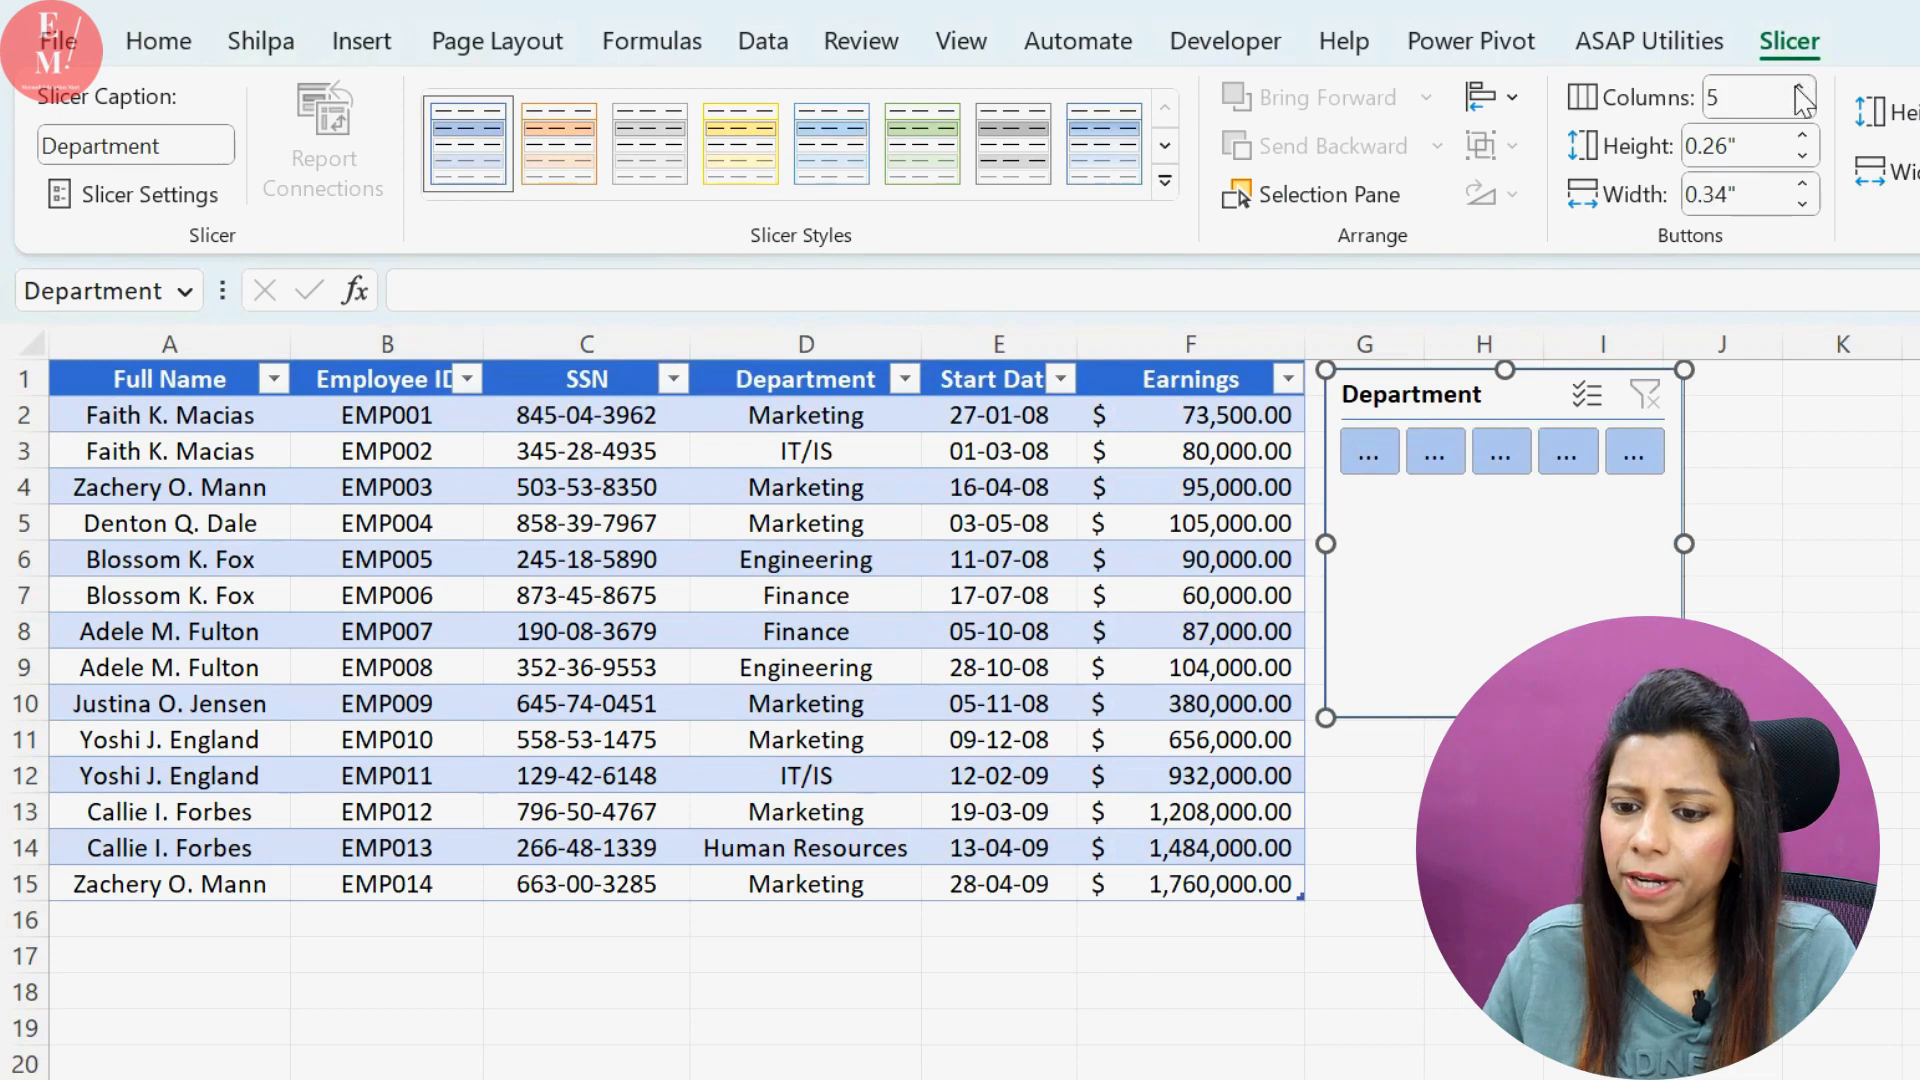
Reshape the Department slicer into a wide, flat strip directly beneath the table, spanning its full width with buttons about 1.34" wide
{"action": "left_click_drag", "start_coordinate": [1889, 577], "coordinate": [1919, 543]}
{"action": "left_click_drag", "start_coordinate": [1786, 717], "coordinate": [1787, 496]}
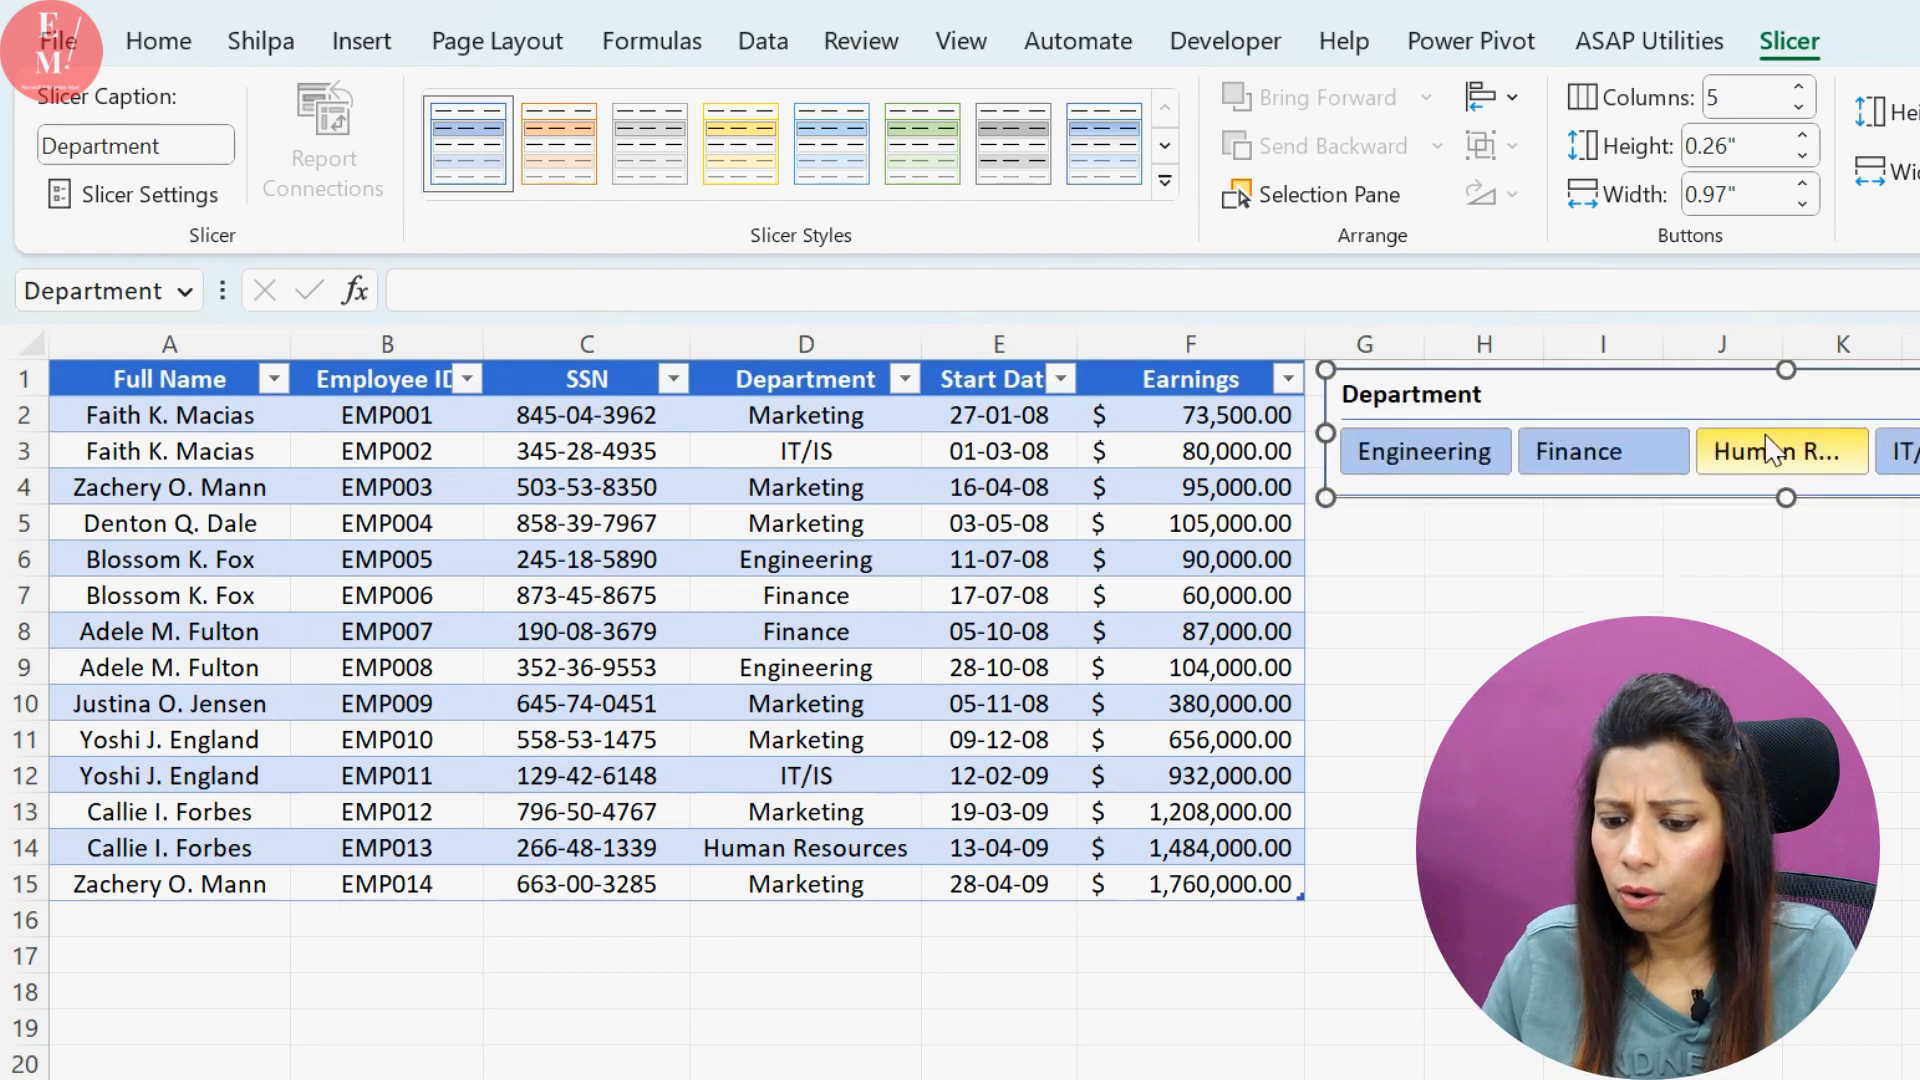
{"action": "left_click_drag", "start_coordinate": [1728, 413], "coordinate": [385, 965]}
{"action": "left_click_drag", "start_coordinate": [983, 973], "coordinate": [1316, 1030]}
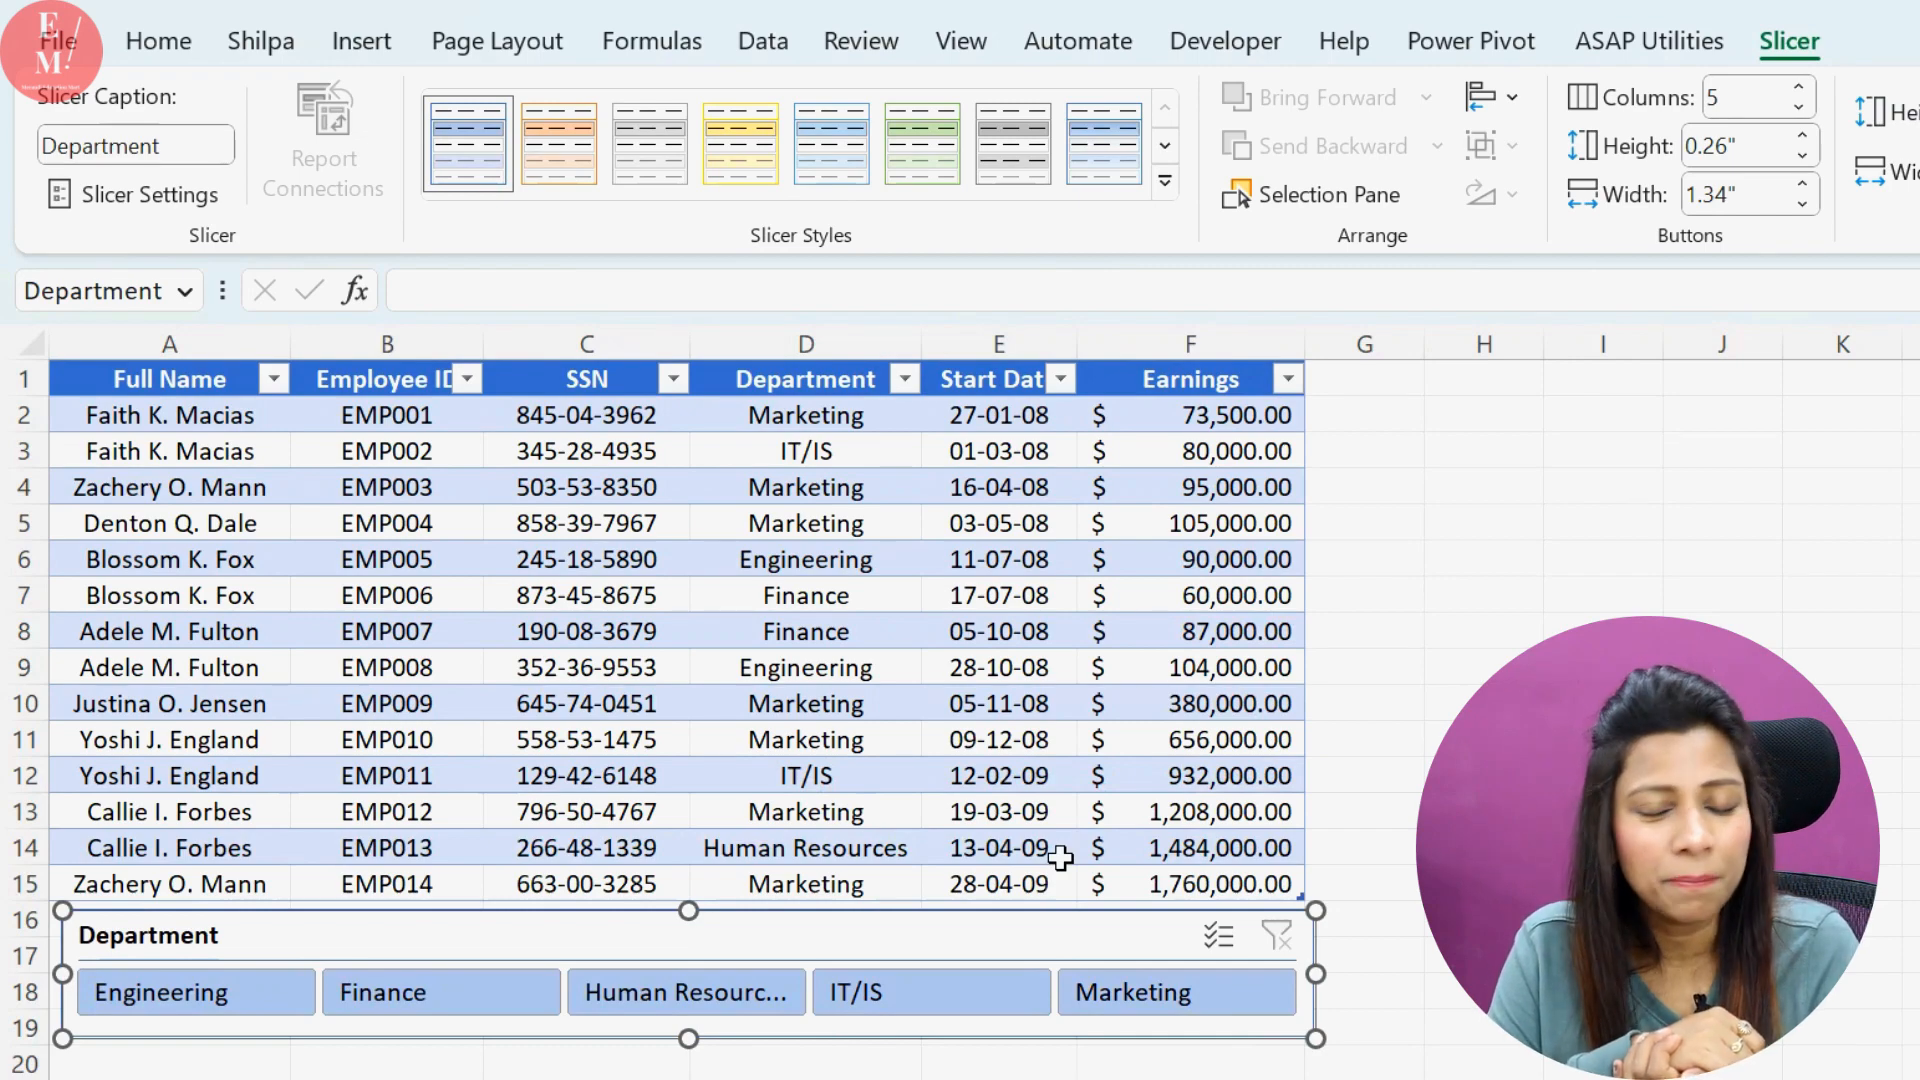
{"action": "left_click", "coordinate": [1484, 812]}
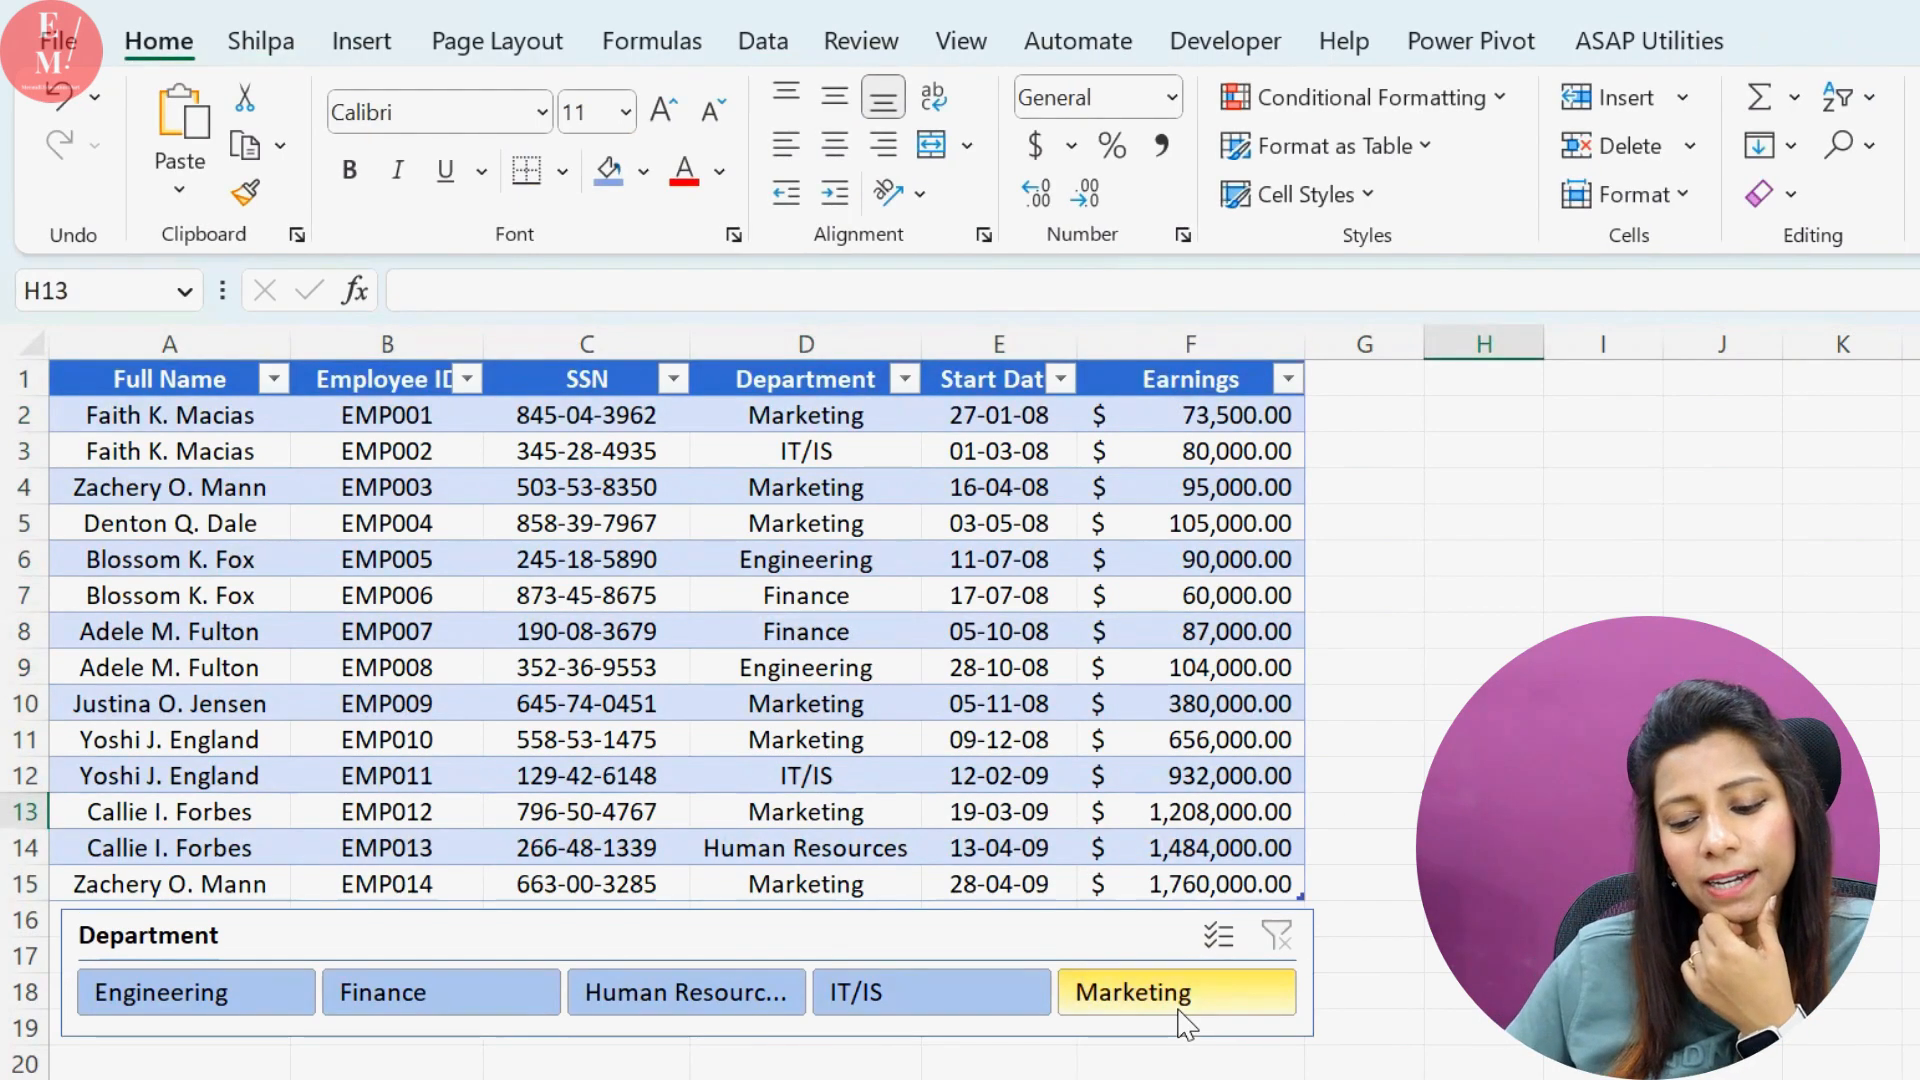
Filter the table to the Marketing department with the slicer and clear that filter again
{"action": "left_click", "coordinate": [1185, 1022]}
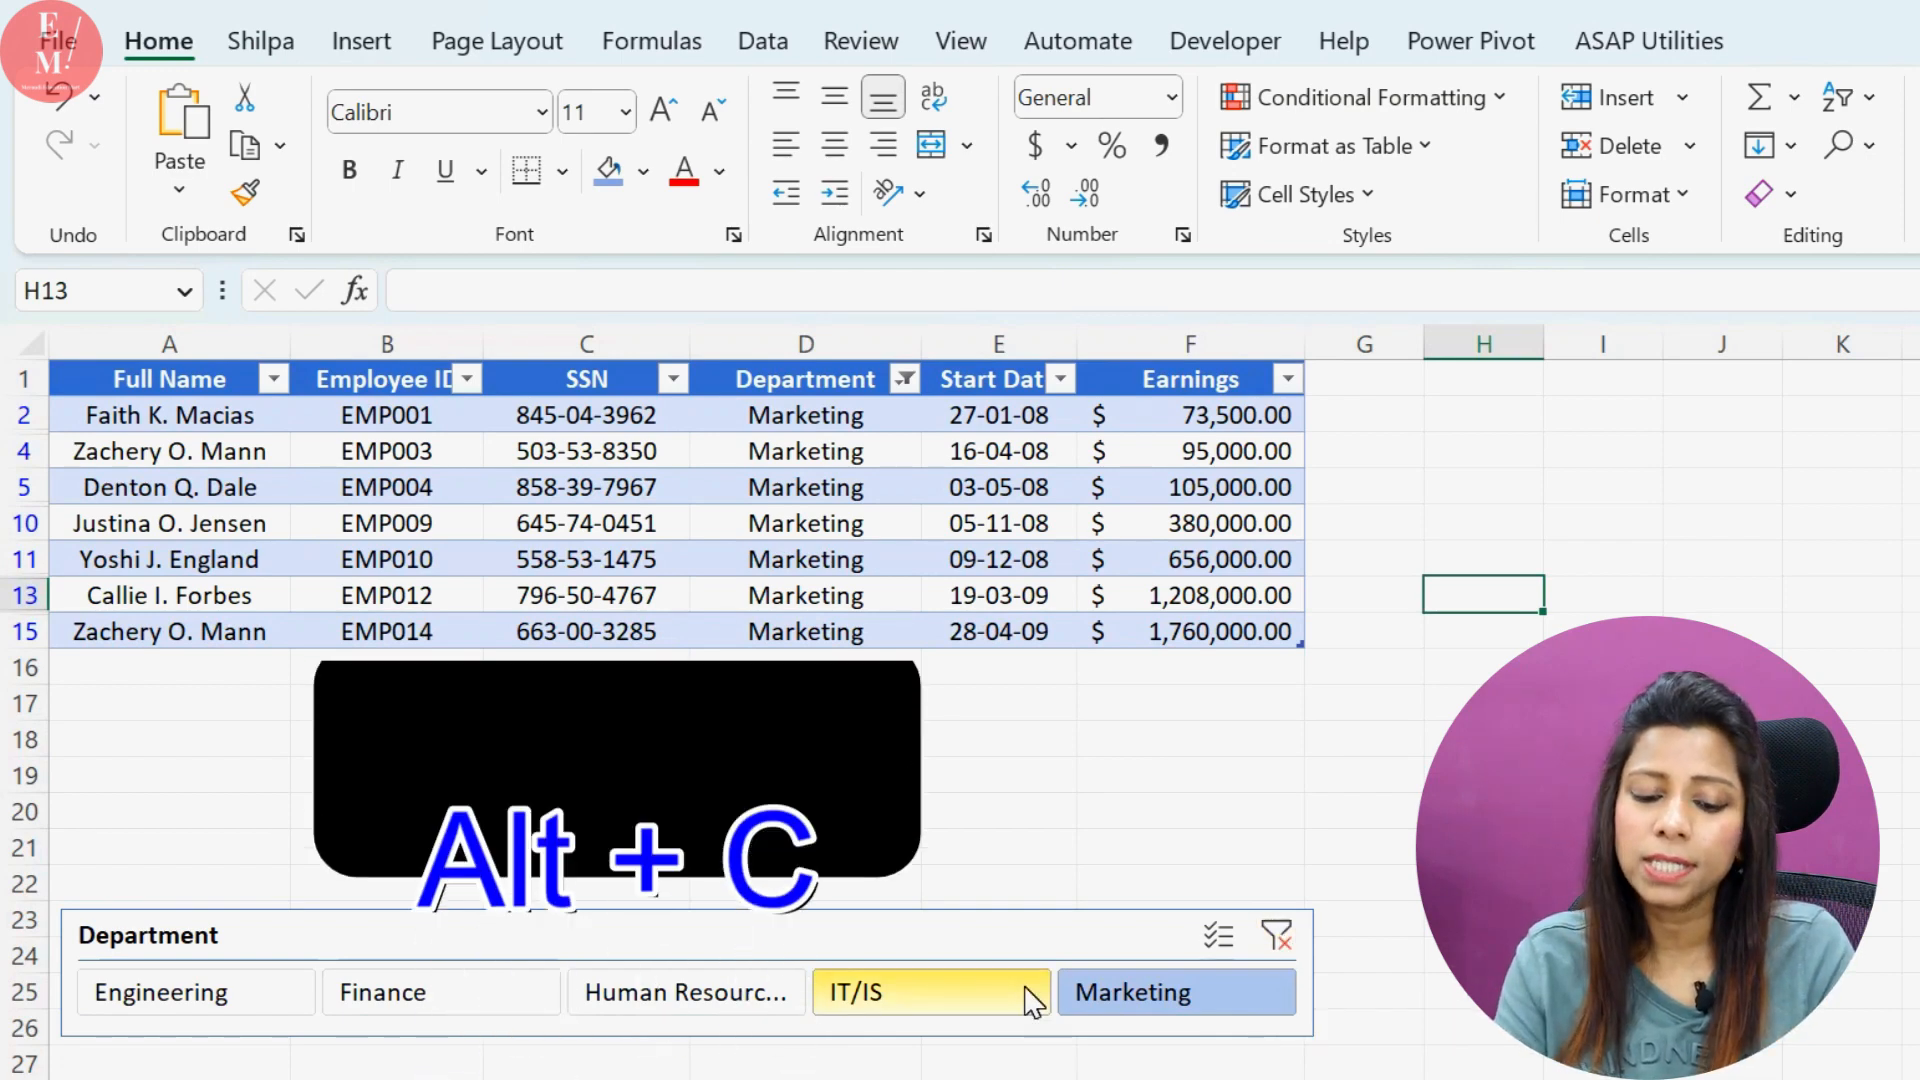
{"action": "left_click", "coordinate": [1137, 937]}
{"action": "key", "text": "alt+c"}
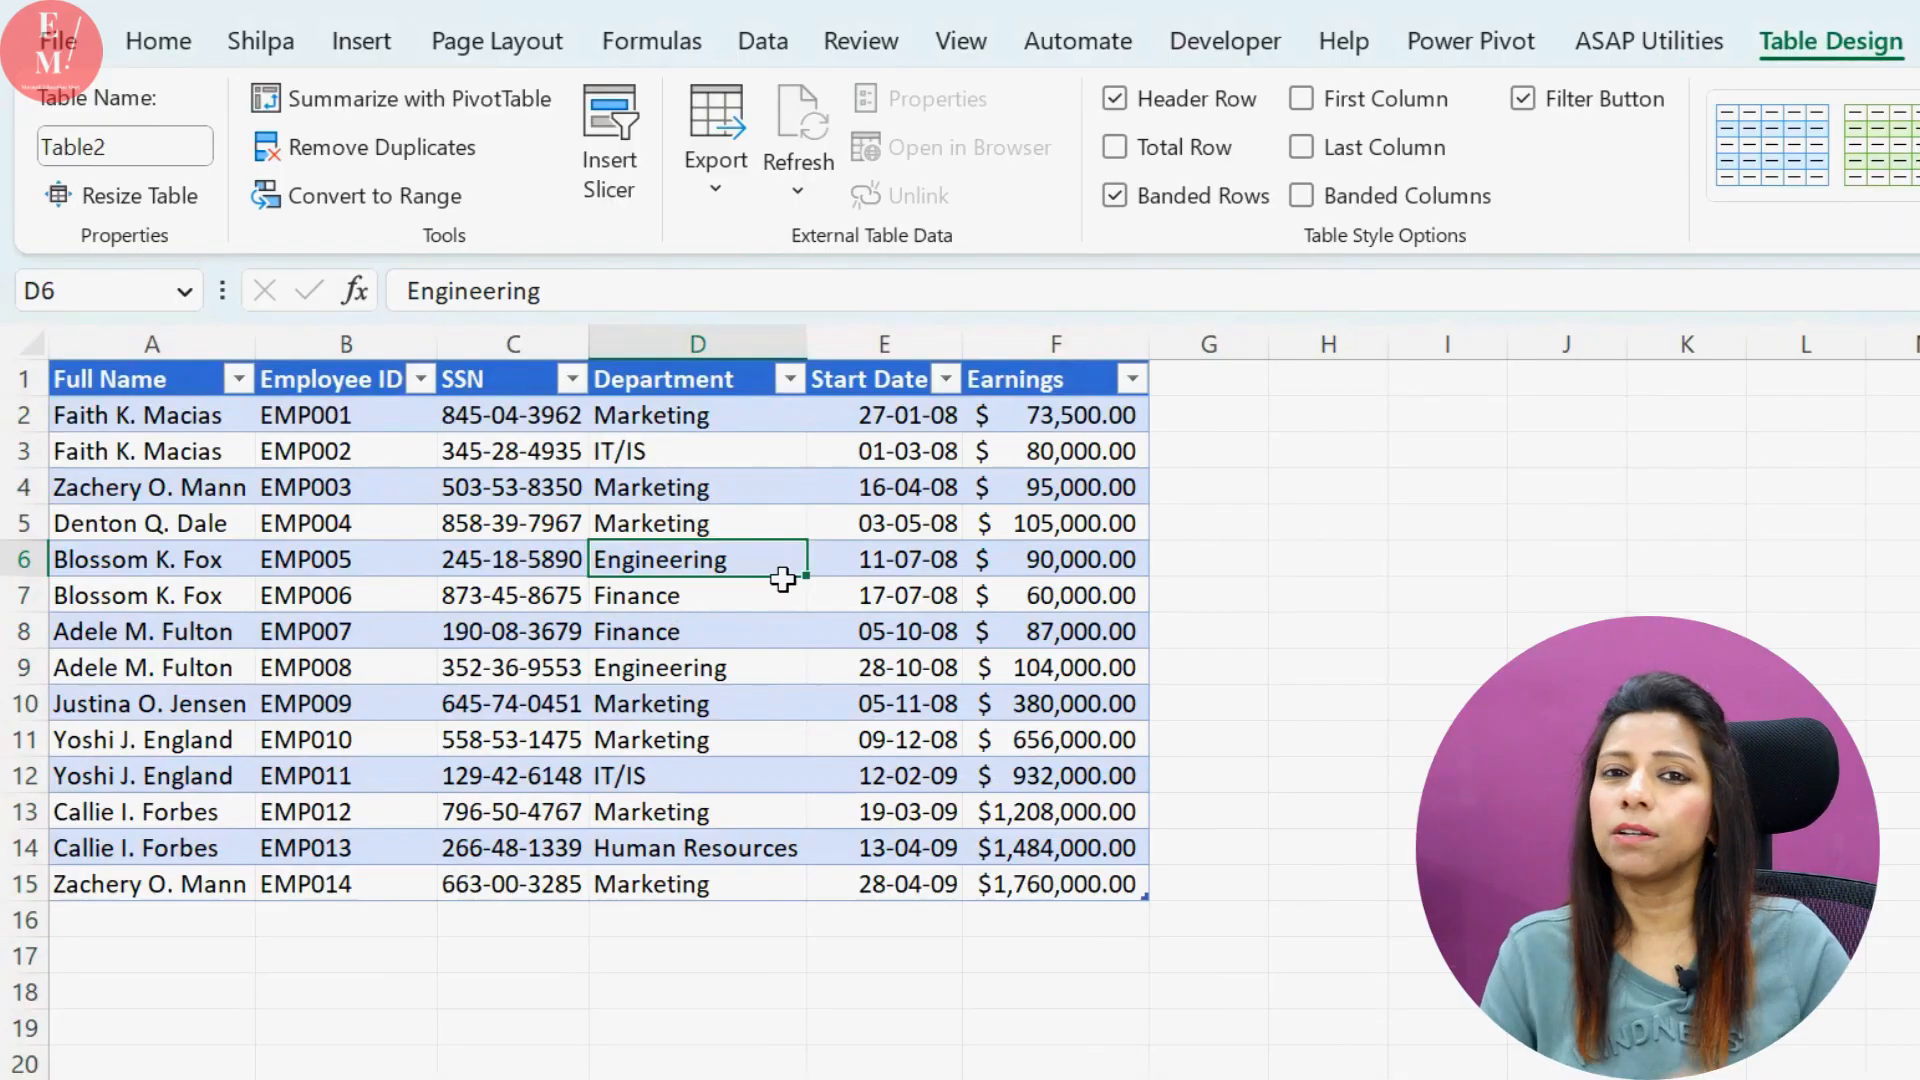
Create a PivotTable on a new worksheet from the whole of Table2
{"action": "key", "text": "ctrl+a"}
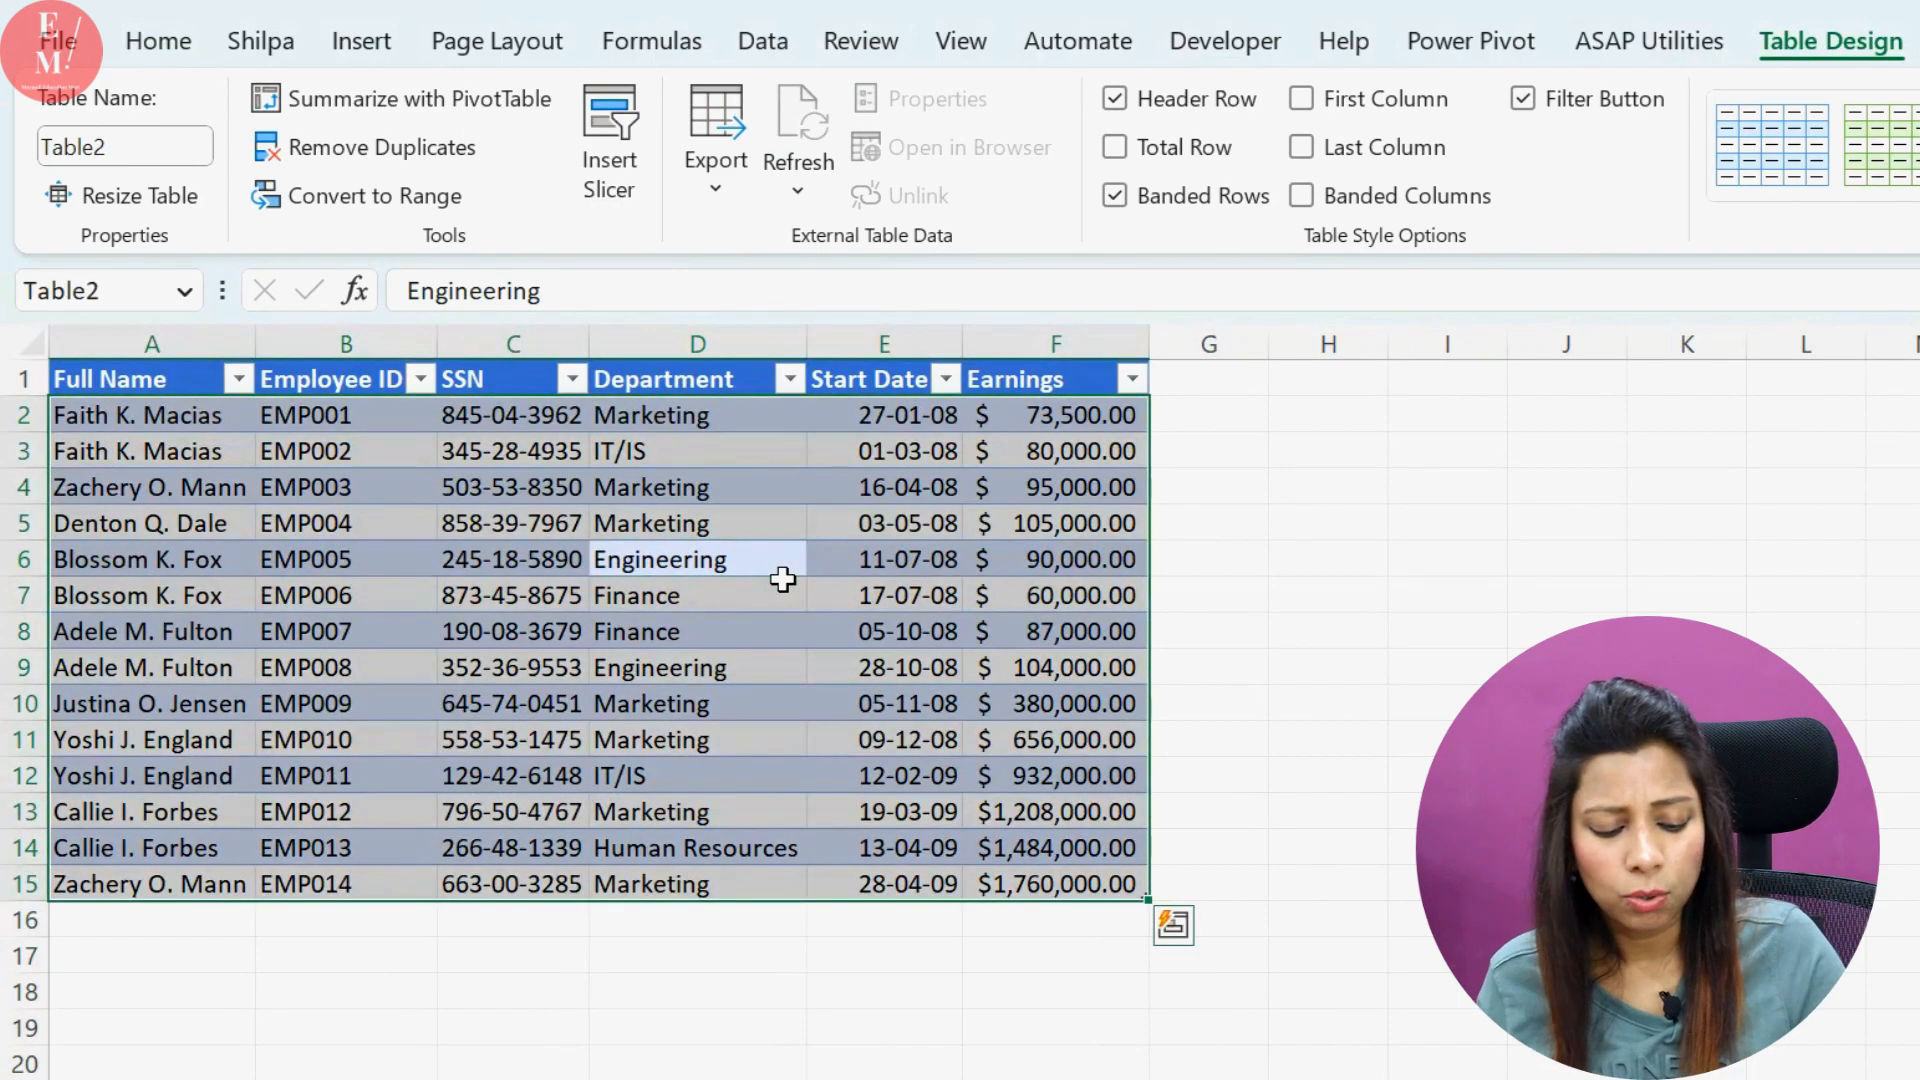
{"action": "key", "text": "alt+n"}
{"action": "key", "text": "v"}
{"action": "key", "text": "t"}
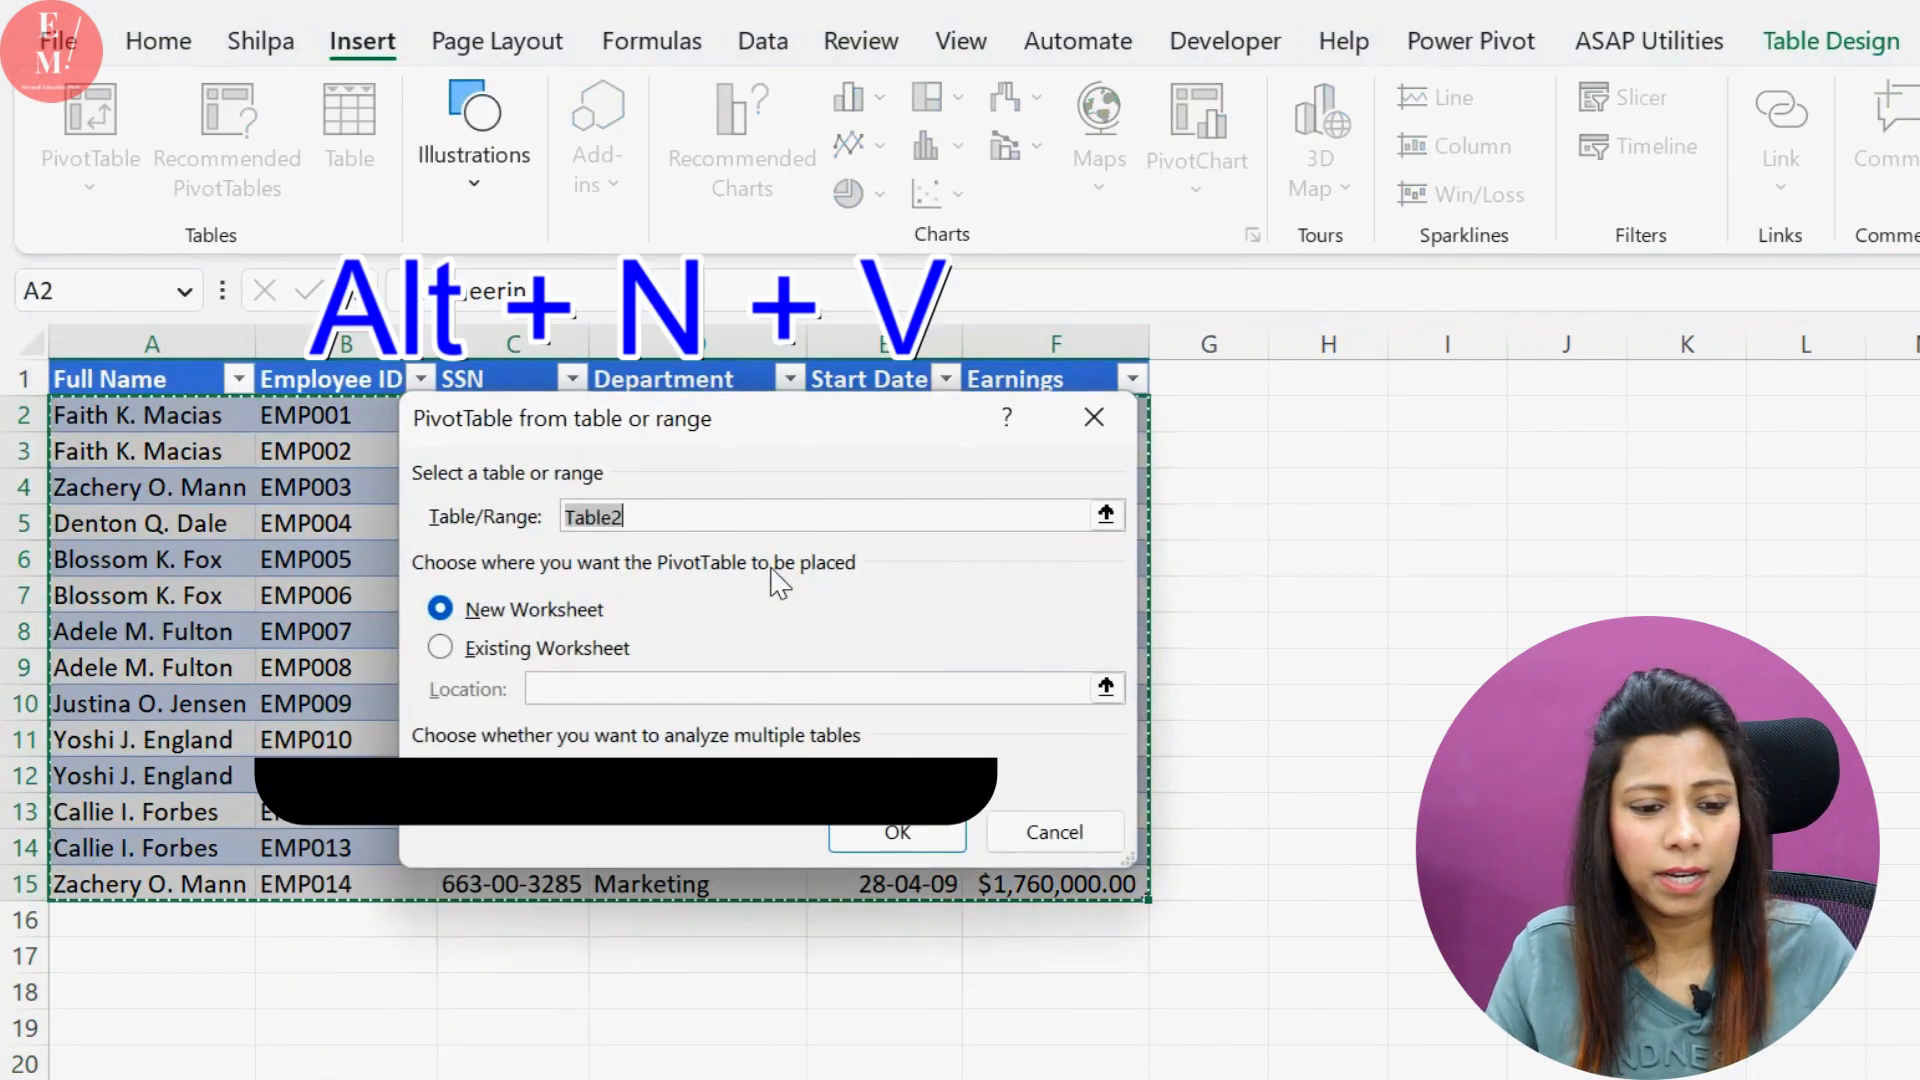
{"action": "key", "text": "Return"}
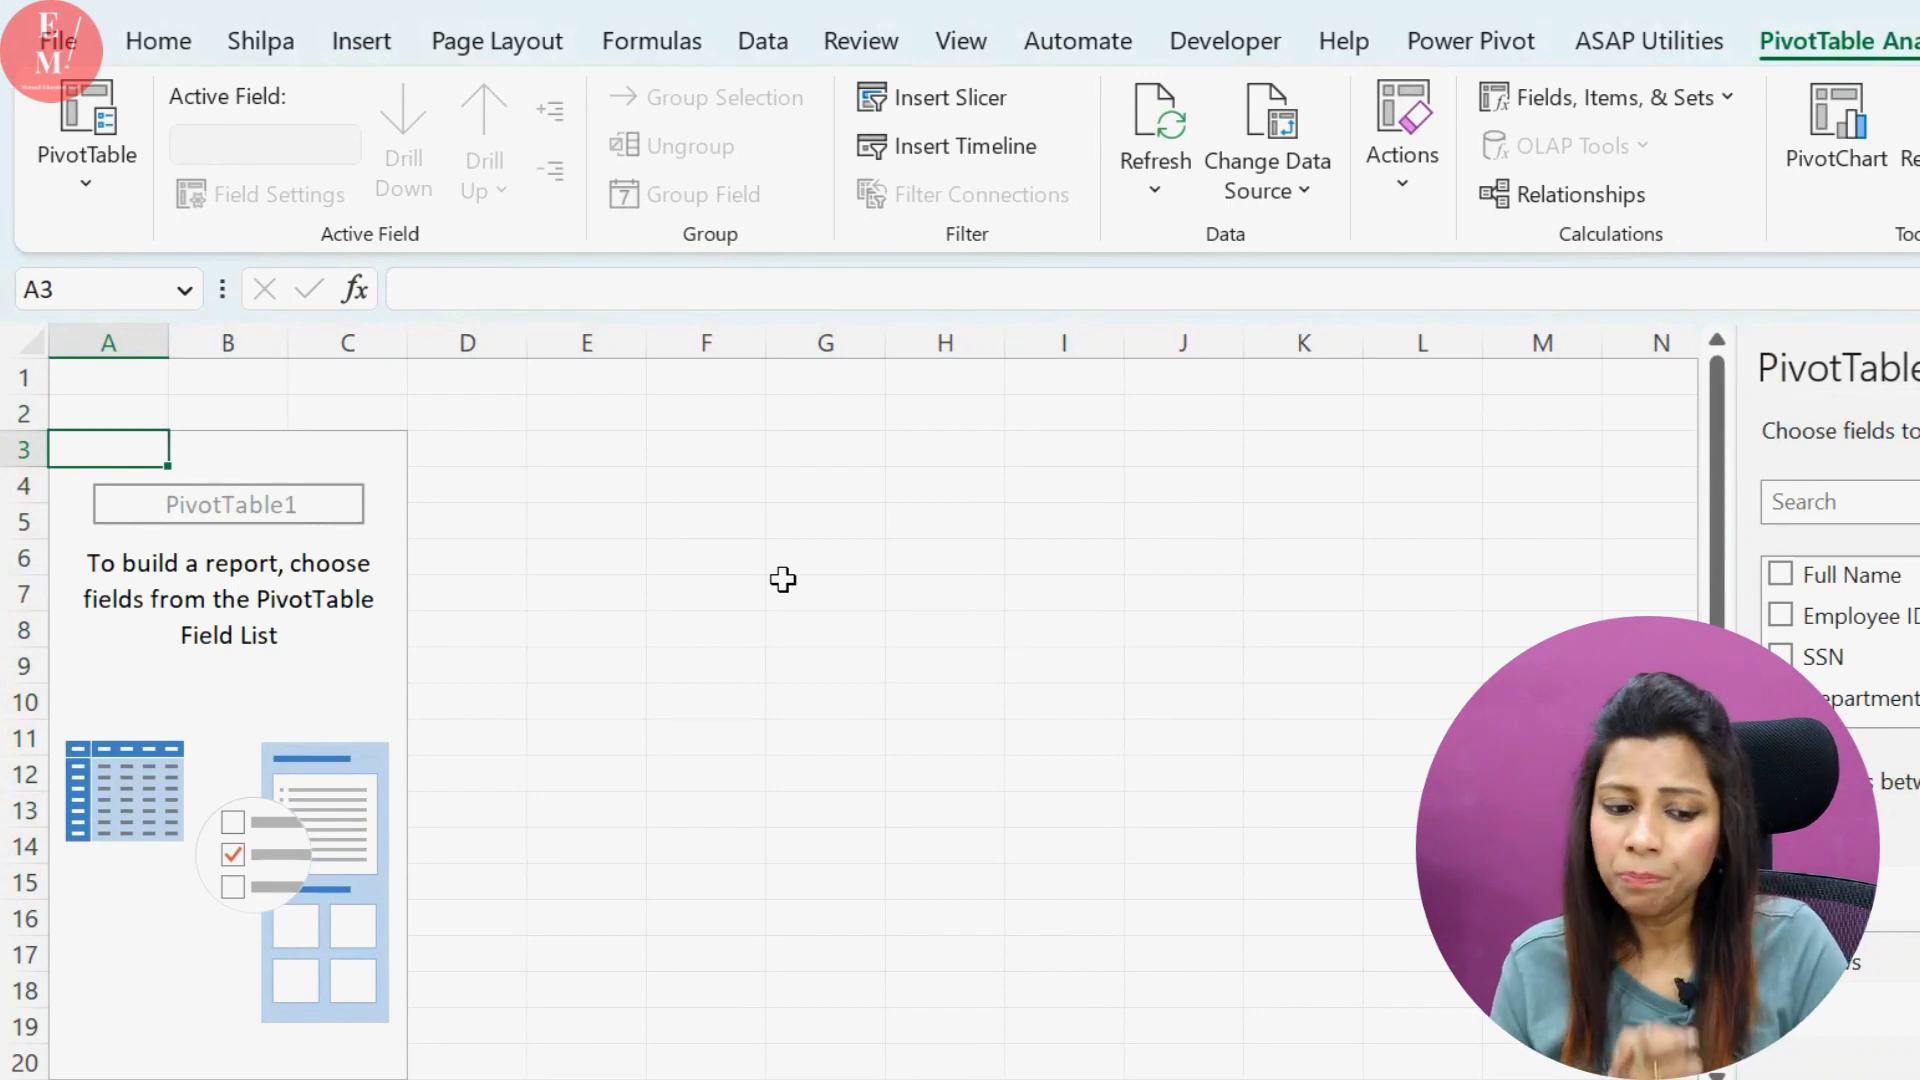
Build the PivotTable with Department as rows and the sum of Earnings as values
{"action": "scroll", "coordinate": [1860, 630], "scroll_direction": "down", "scroll_amount": 1}
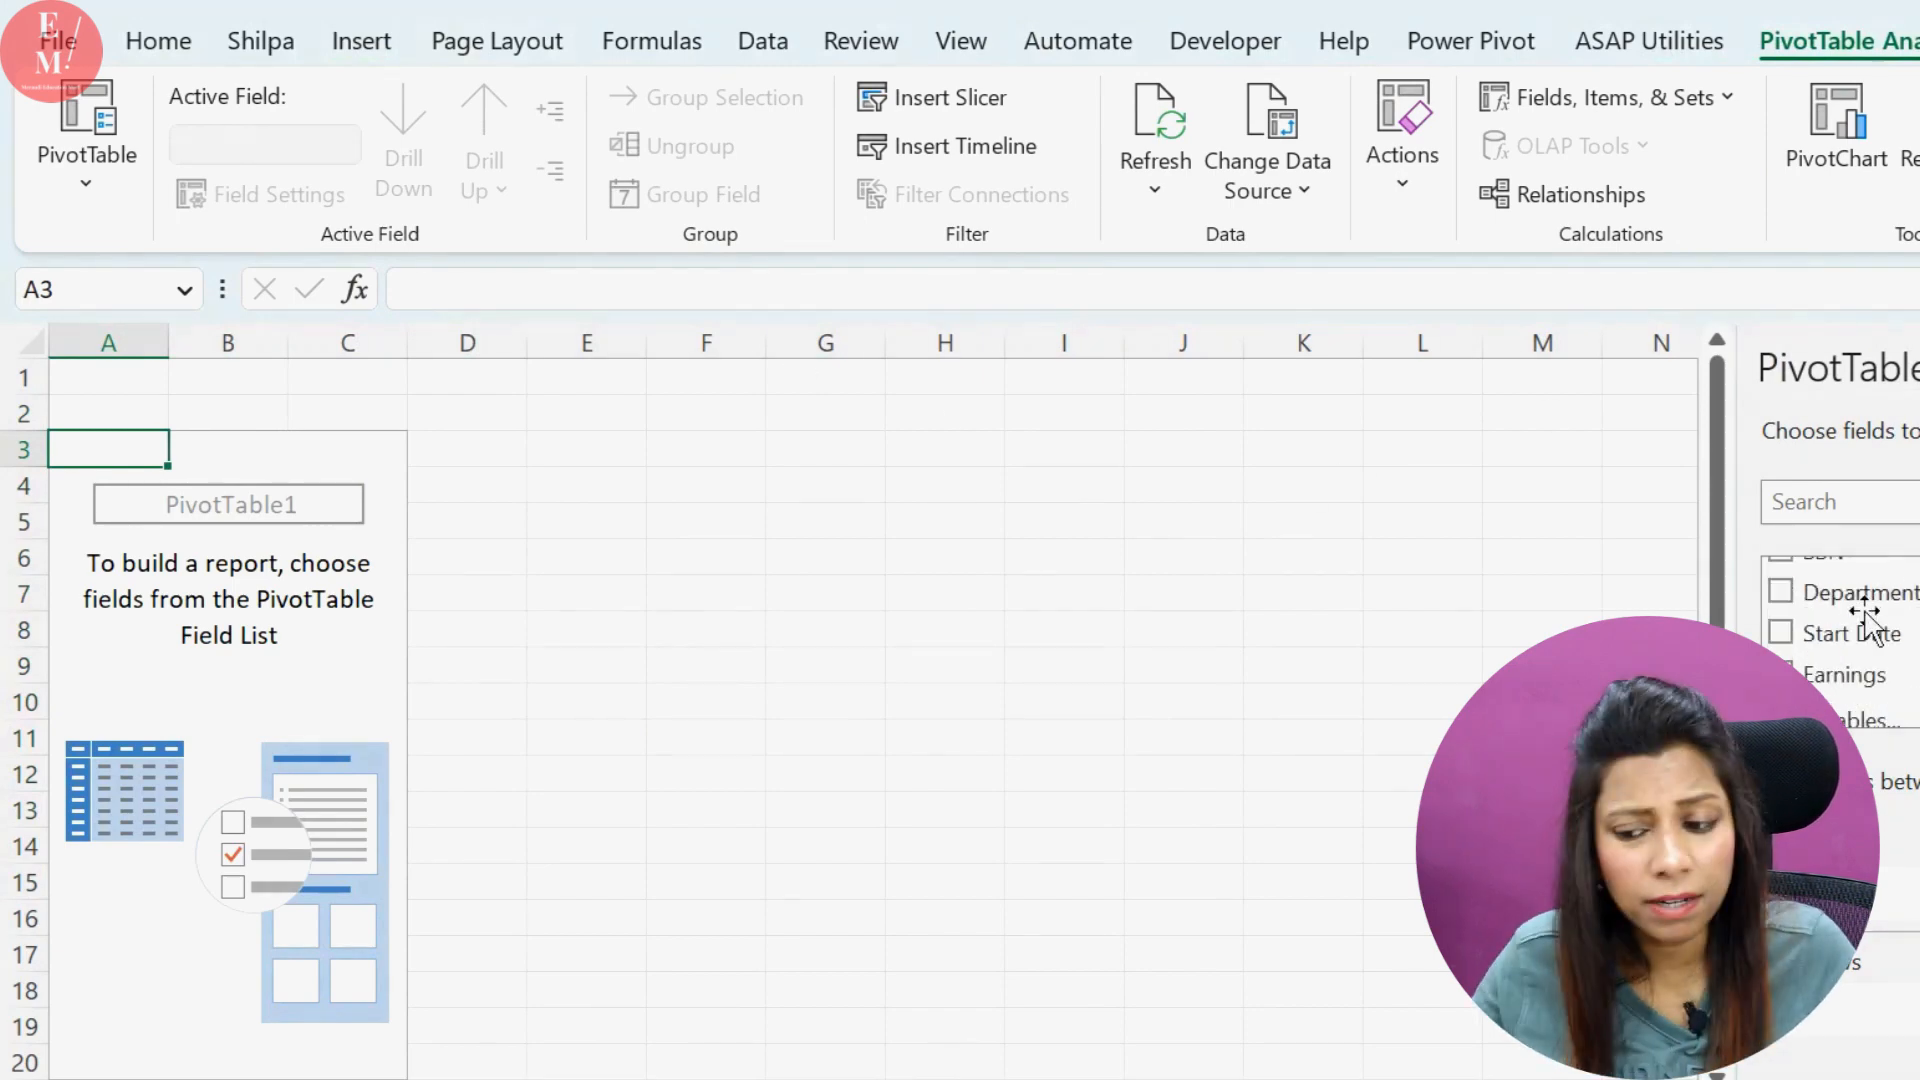
{"action": "left_click", "coordinate": [1780, 592]}
{"action": "left_click", "coordinate": [1780, 675]}
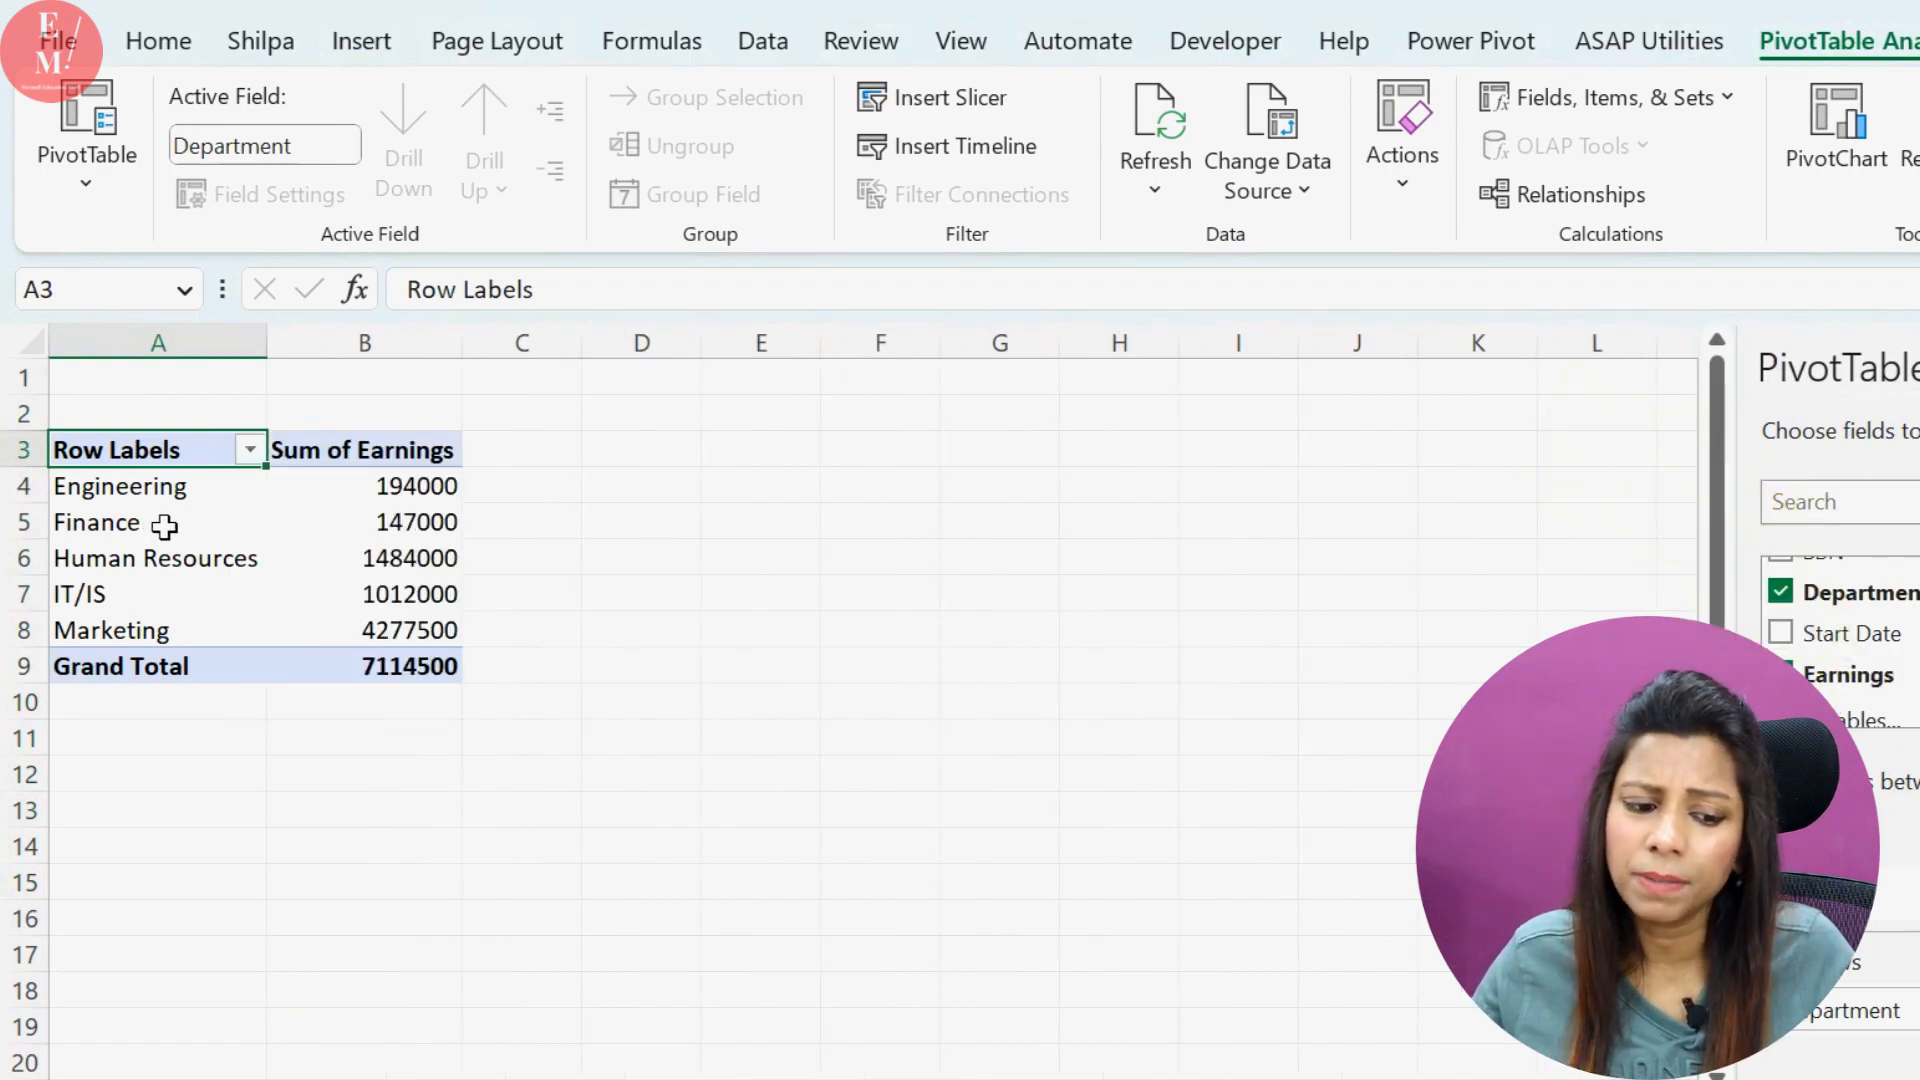
Copy the whole PivotTable and paste the duplicate below it, starting at cell A12
{"action": "left_click_drag", "start_coordinate": [163, 446], "coordinate": [356, 664]}
{"action": "key", "text": "ctrl+c"}
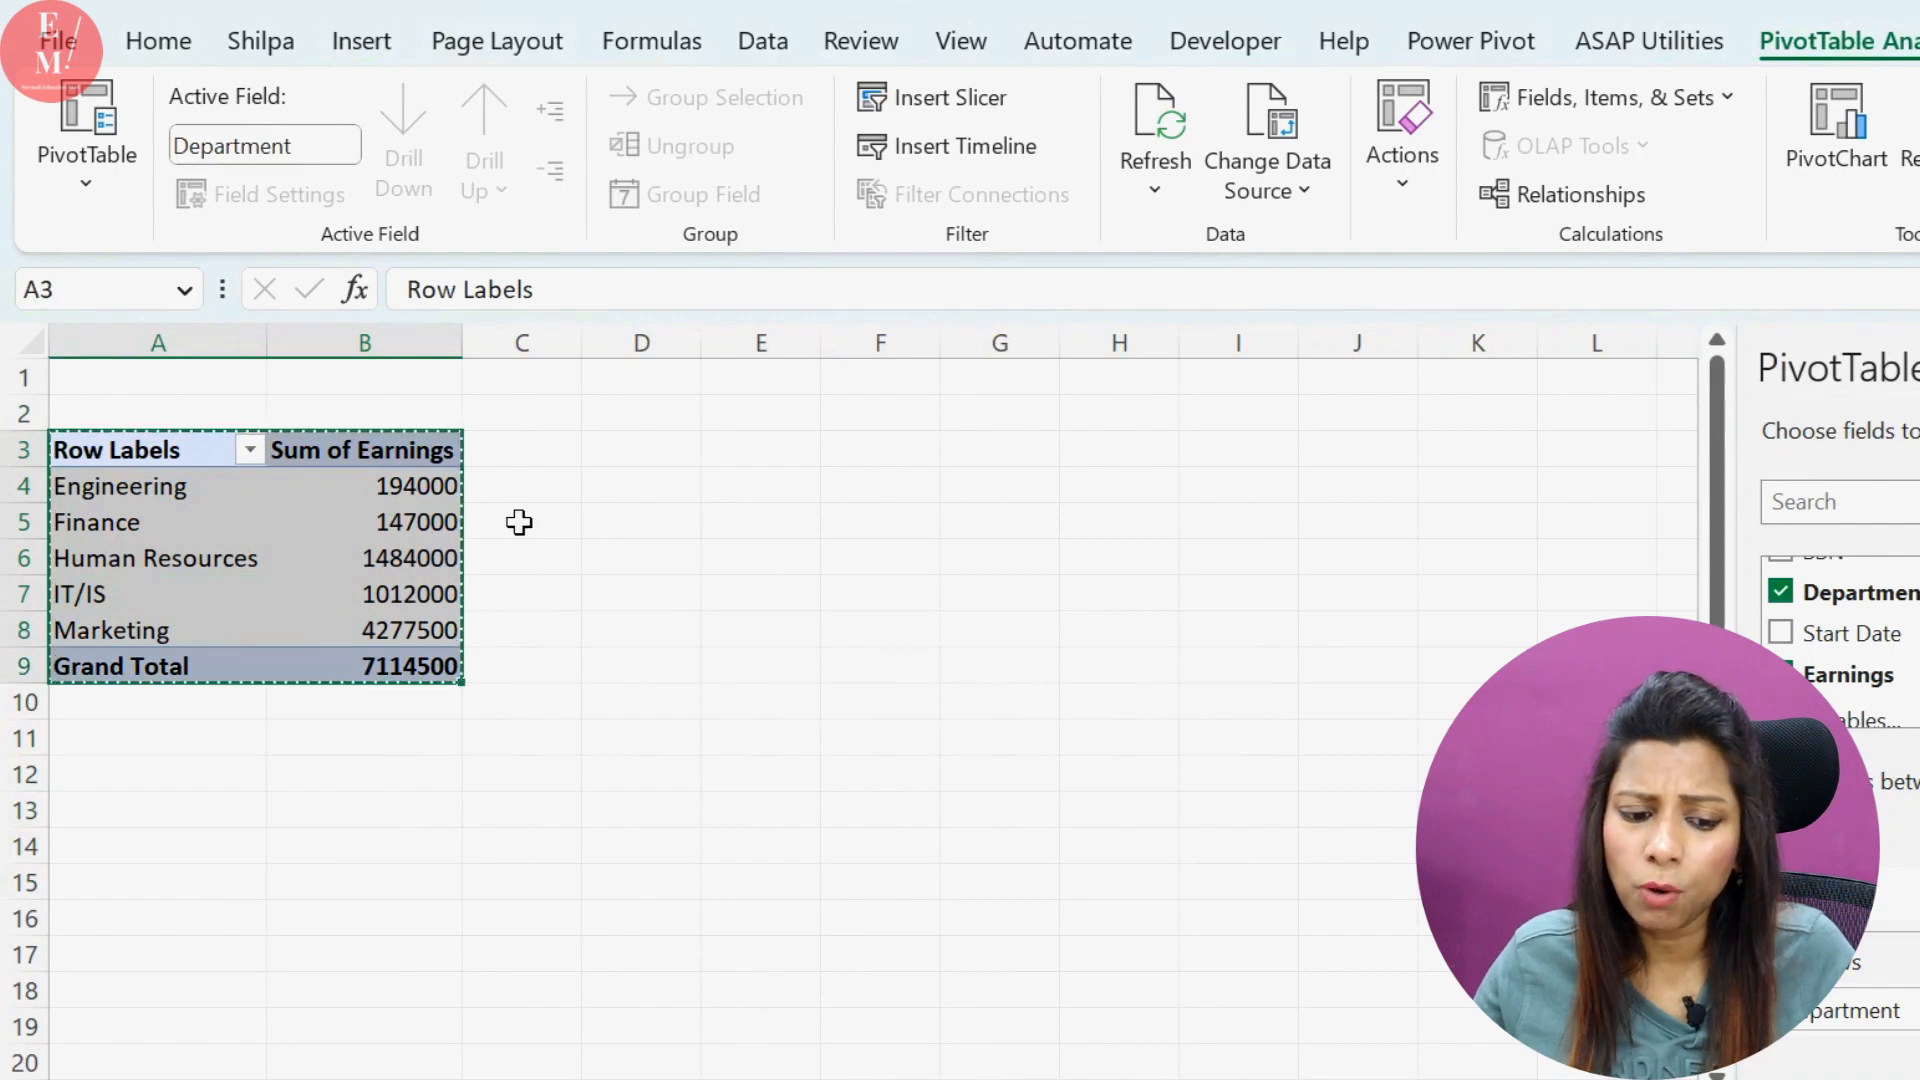
{"action": "left_click", "coordinate": [174, 780]}
{"action": "key", "text": "ctrl+v"}
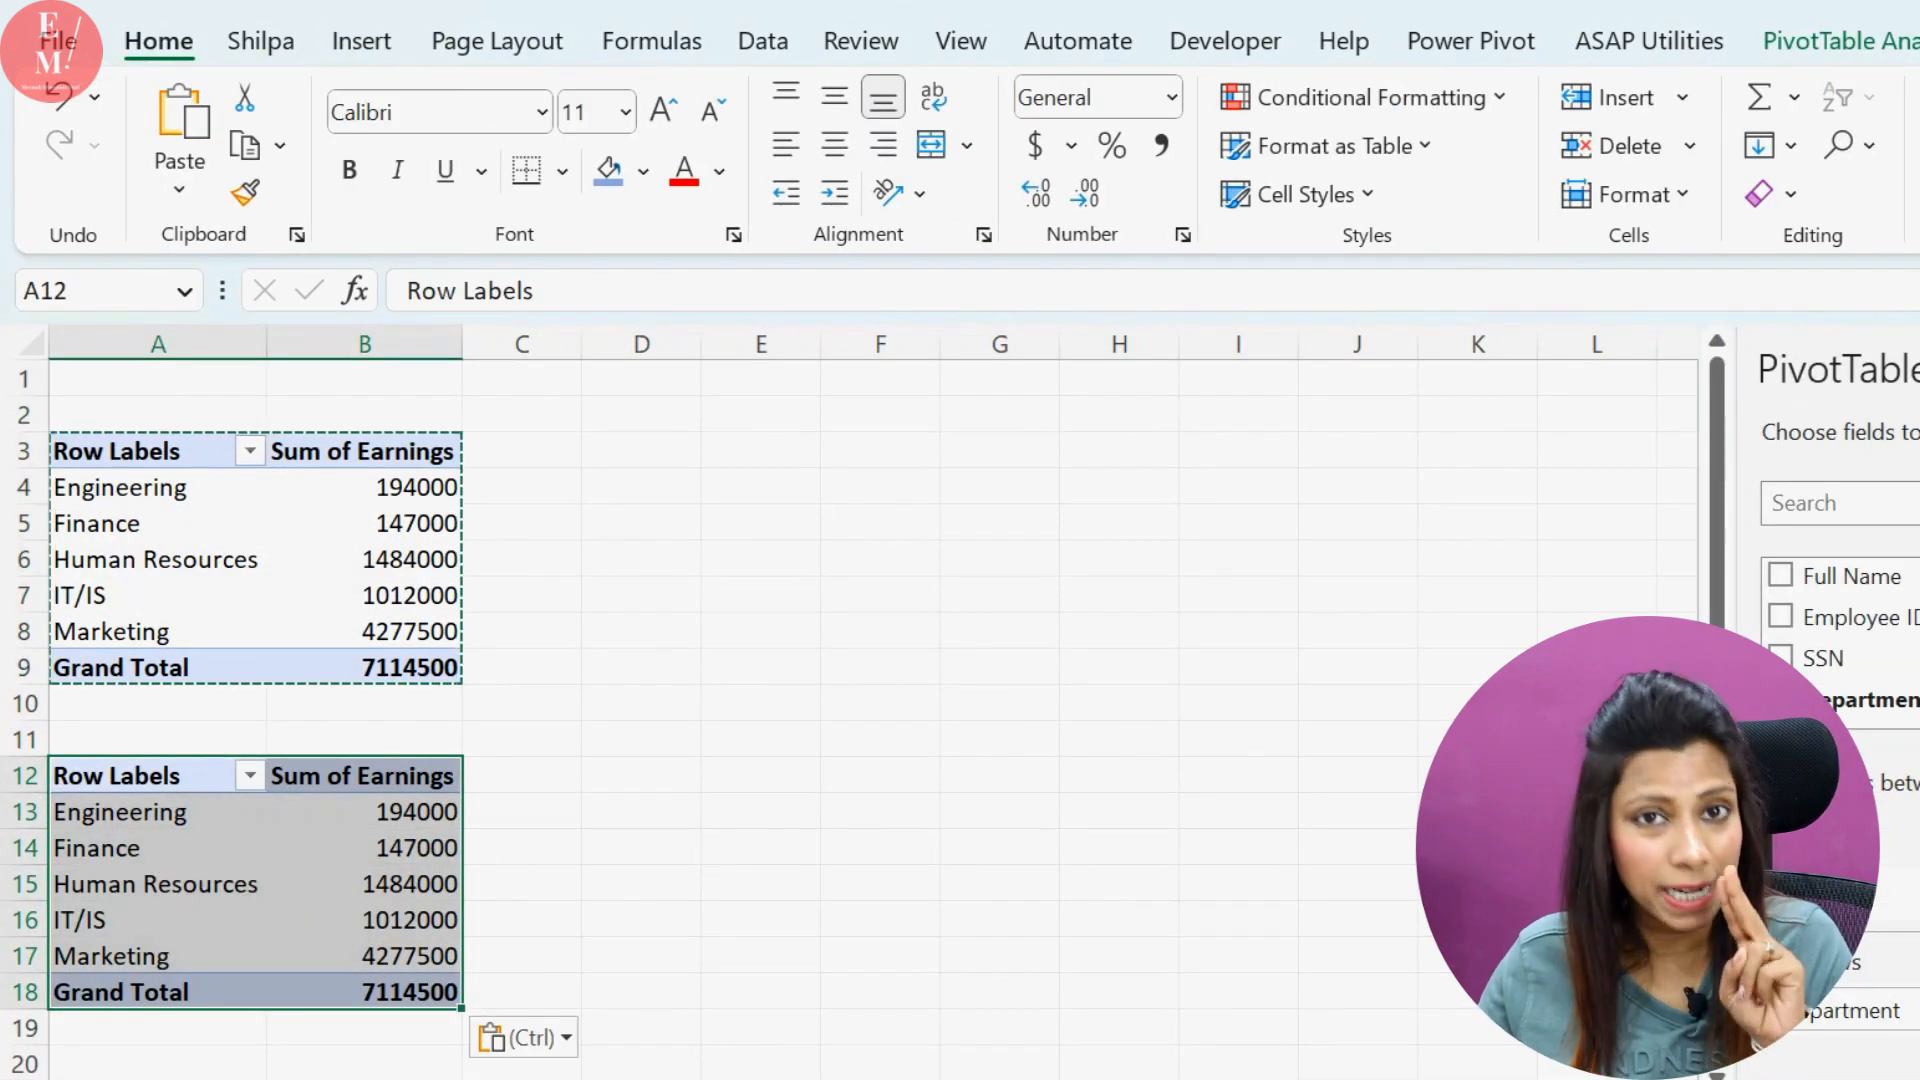
Replace Department with Full Name as the row field of the copied PivotTable
{"action": "left_click", "coordinate": [1780, 699]}
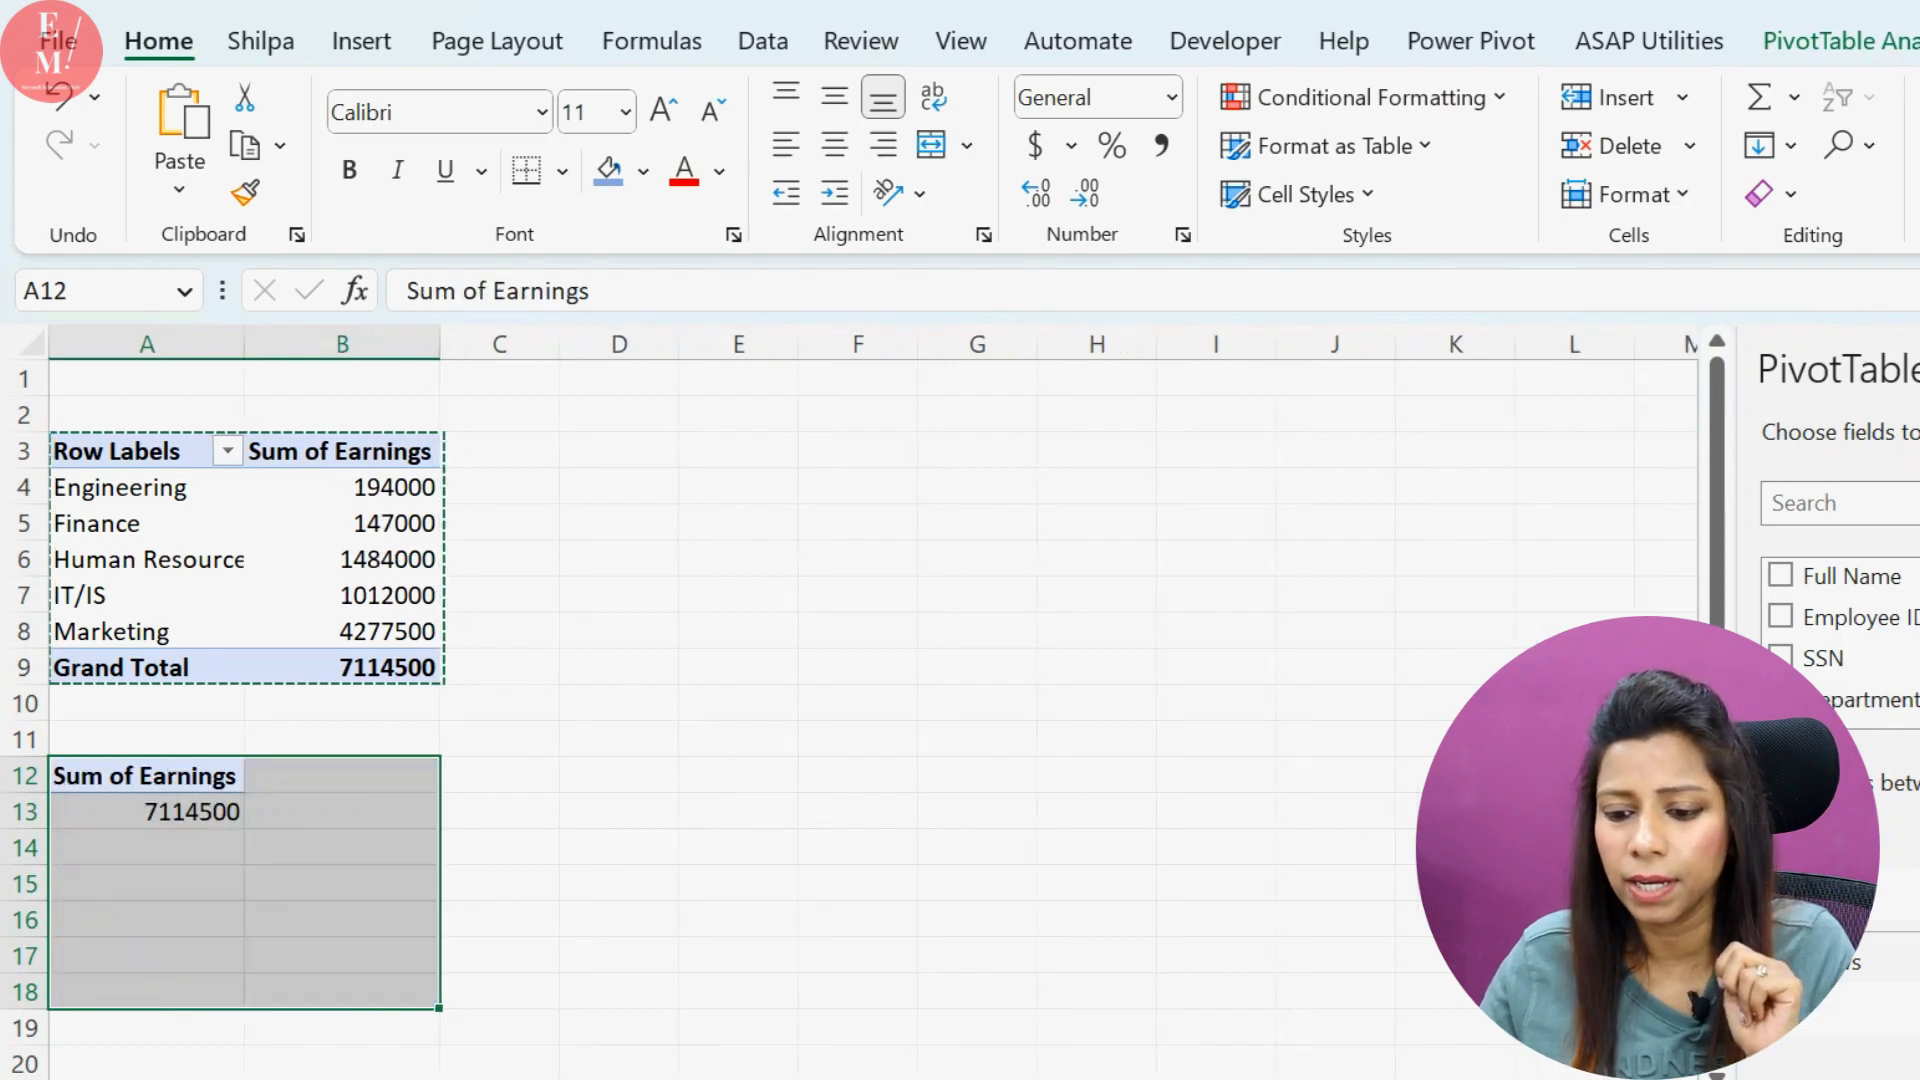
{"action": "left_click", "coordinate": [1780, 576]}
{"action": "left_click", "coordinate": [240, 886]}
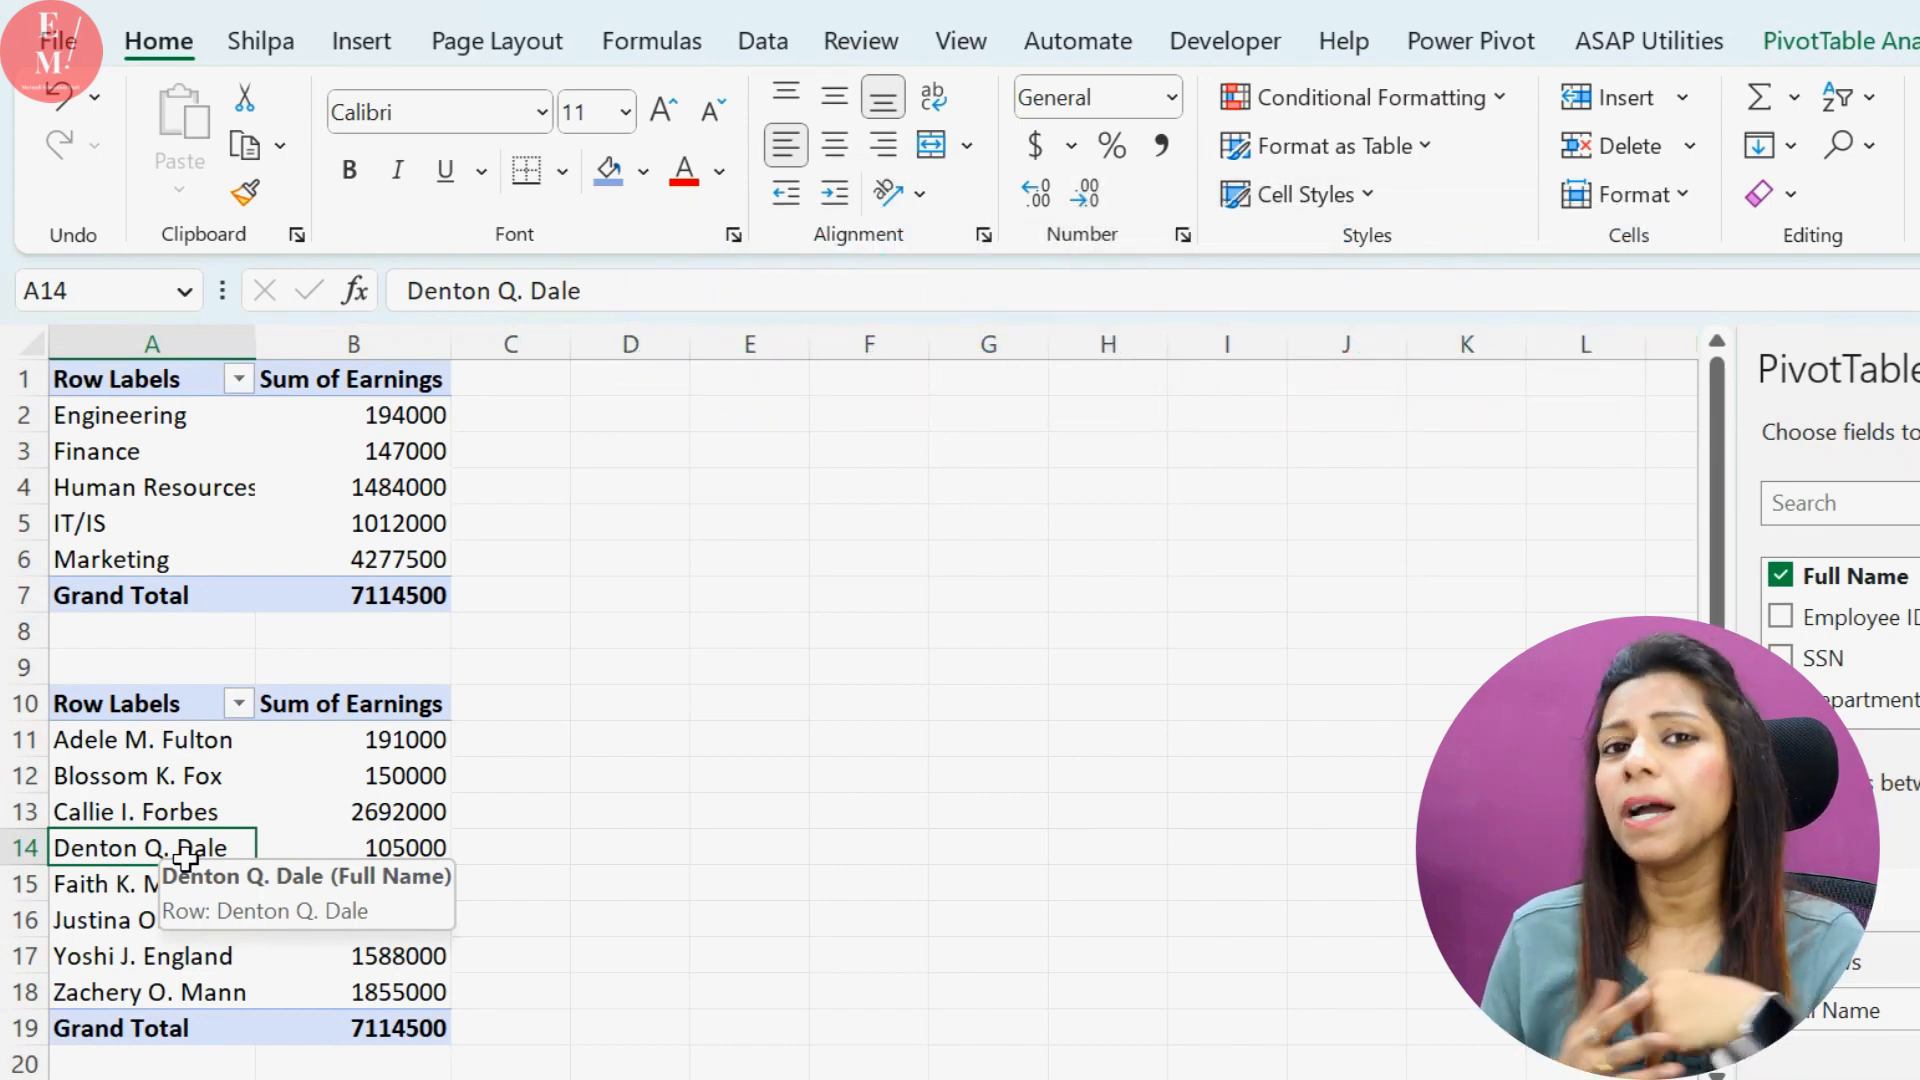
Insert a Department slicer for the lower PivotTable and place it beside the two PivotTables
{"action": "left_click", "coordinate": [118, 810]}
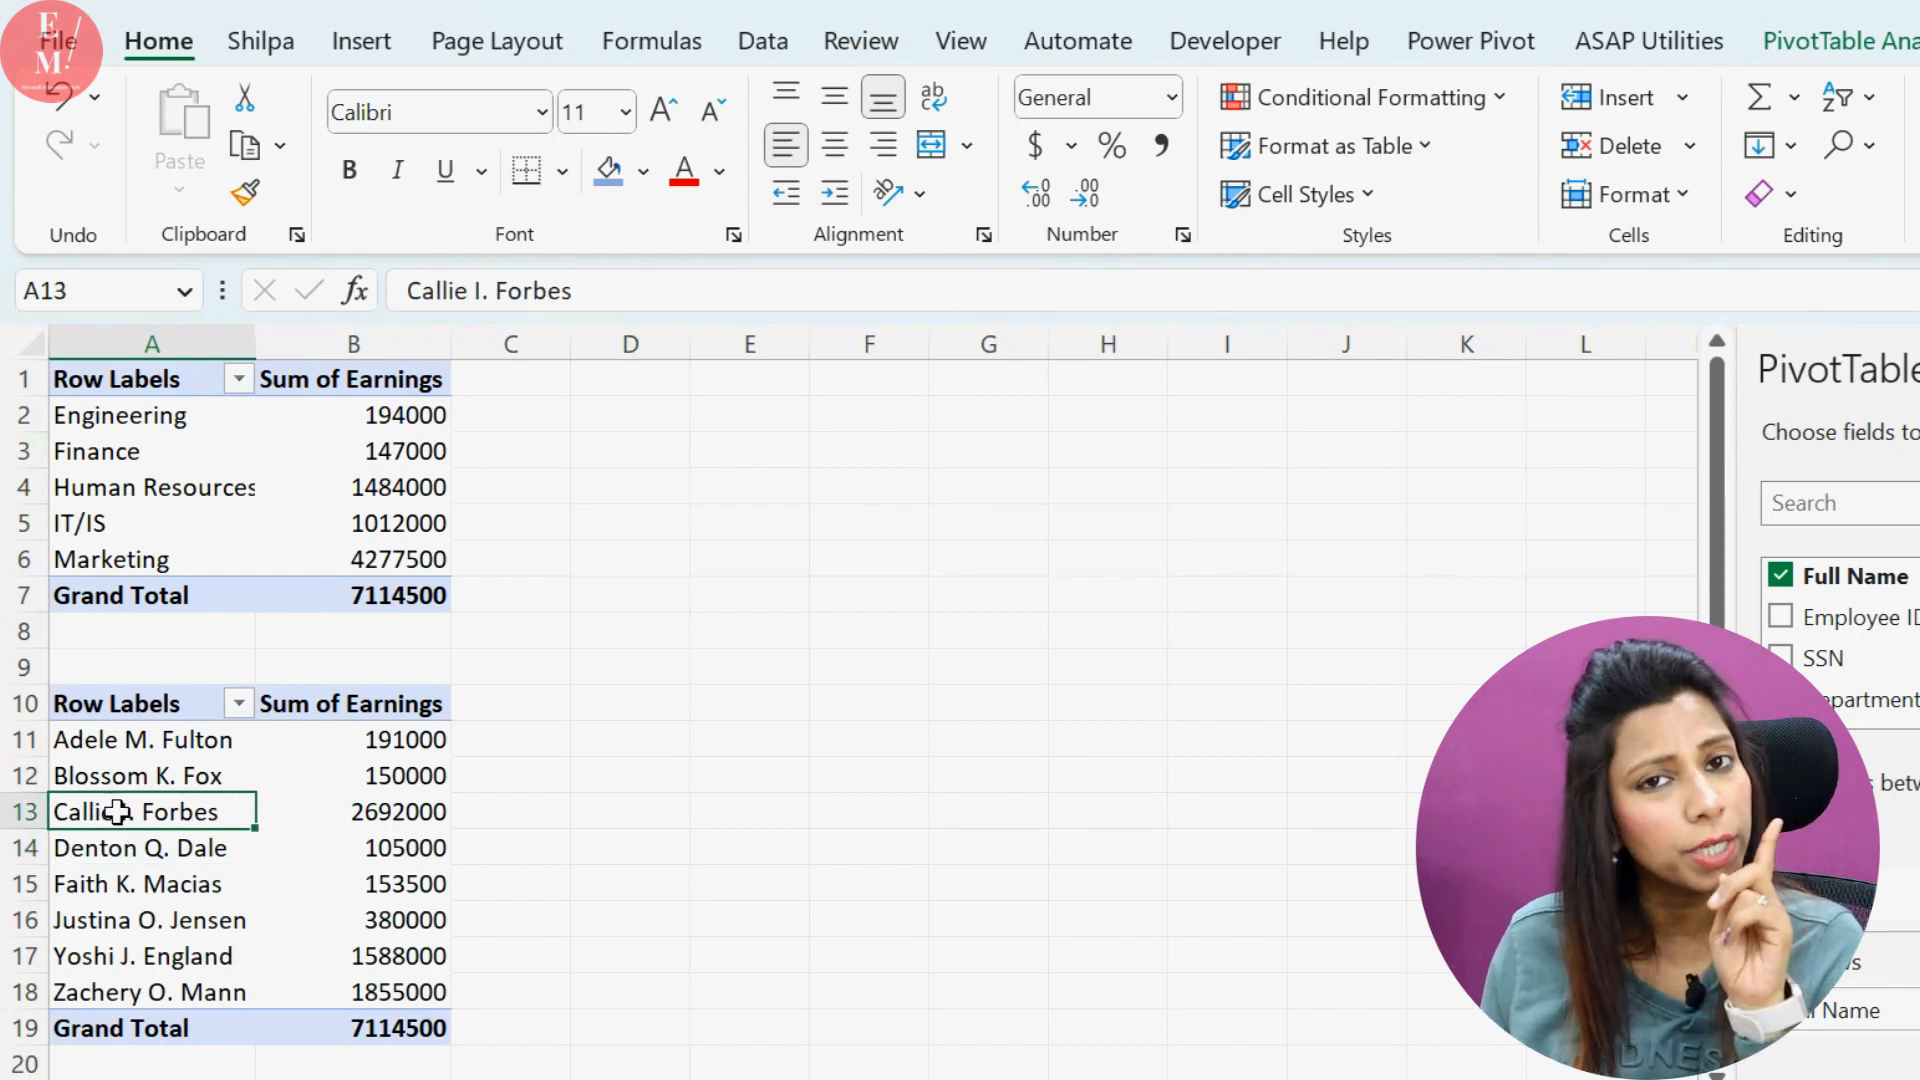
{"action": "left_click", "coordinate": [1906, 42]}
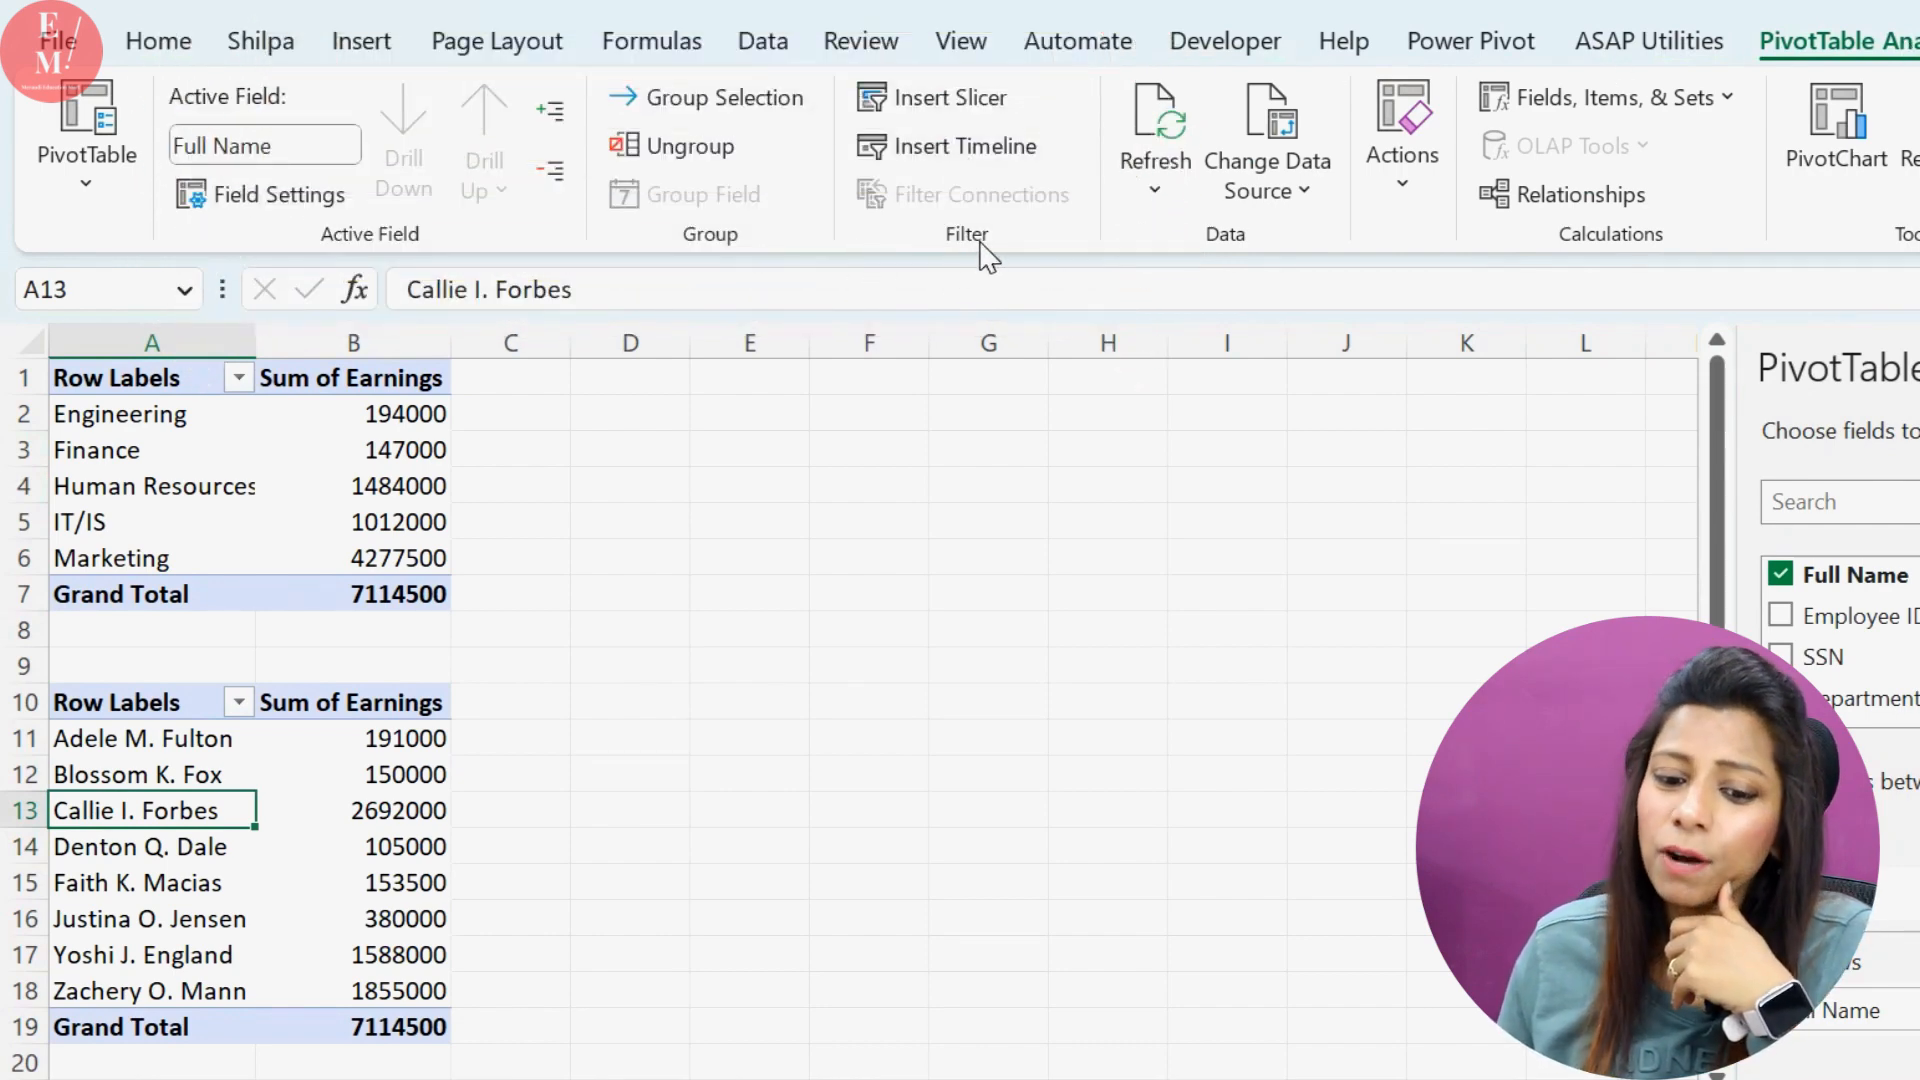
{"action": "left_click", "coordinate": [975, 118]}
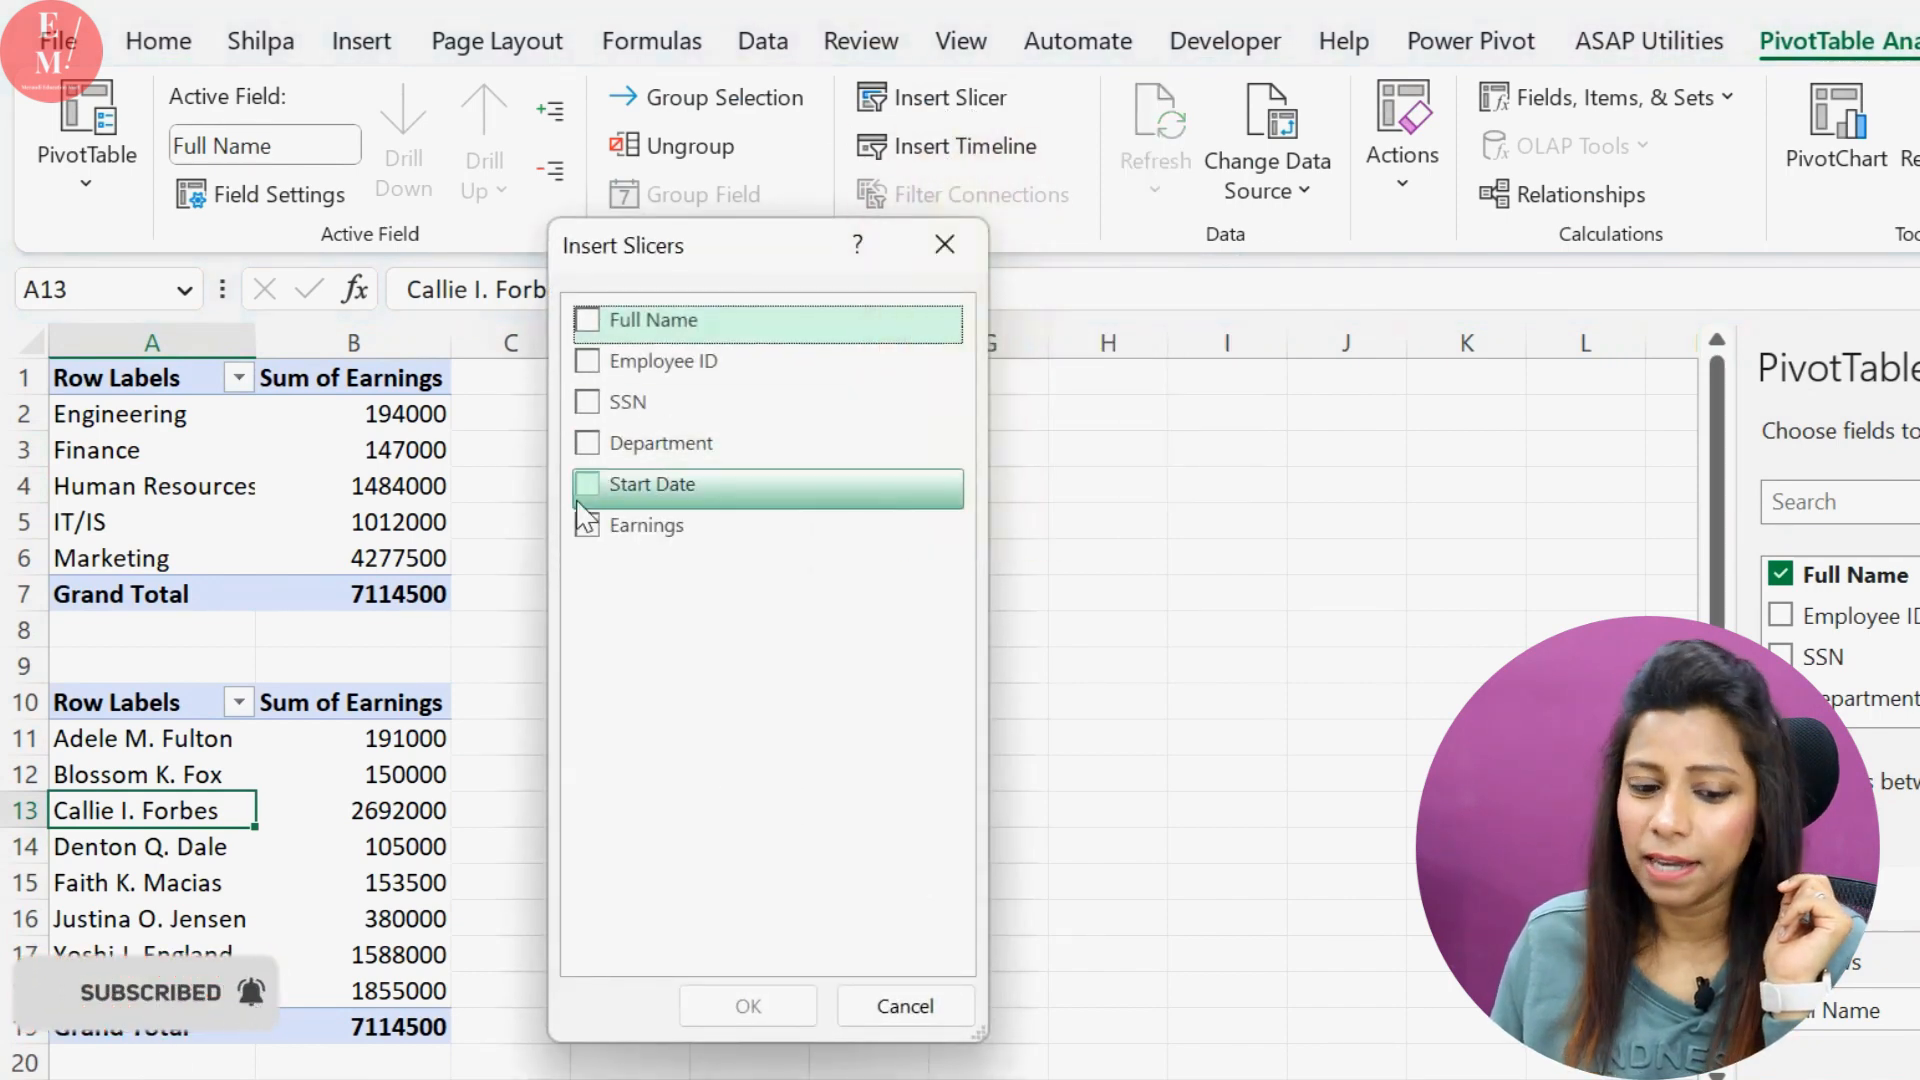
{"action": "left_click", "coordinate": [587, 443]}
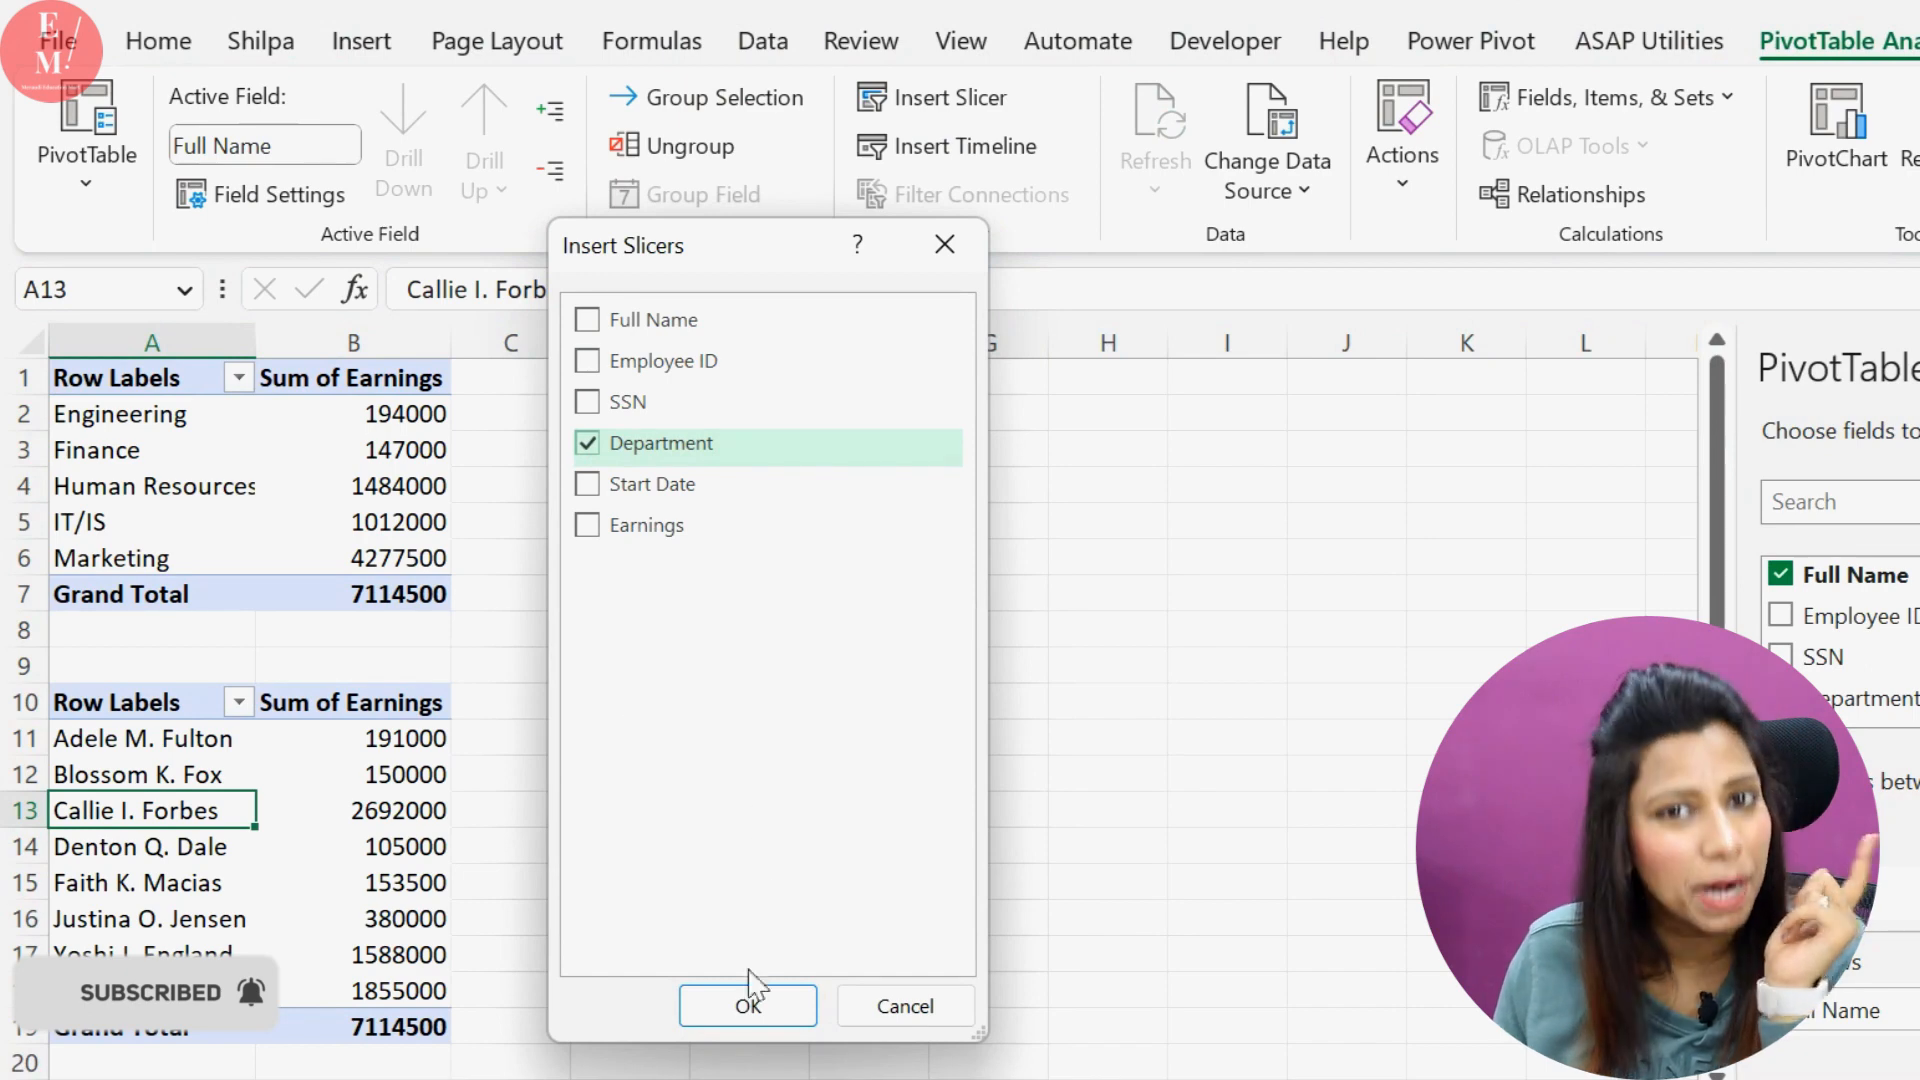
{"action": "left_click", "coordinate": [748, 1003]}
{"action": "left_click_drag", "start_coordinate": [852, 508], "coordinate": [644, 456]}
Filter the lower PivotTable to Marketing with the Department slicer and compare its data with the upper PivotTable
{"action": "left_click", "coordinate": [353, 776]}
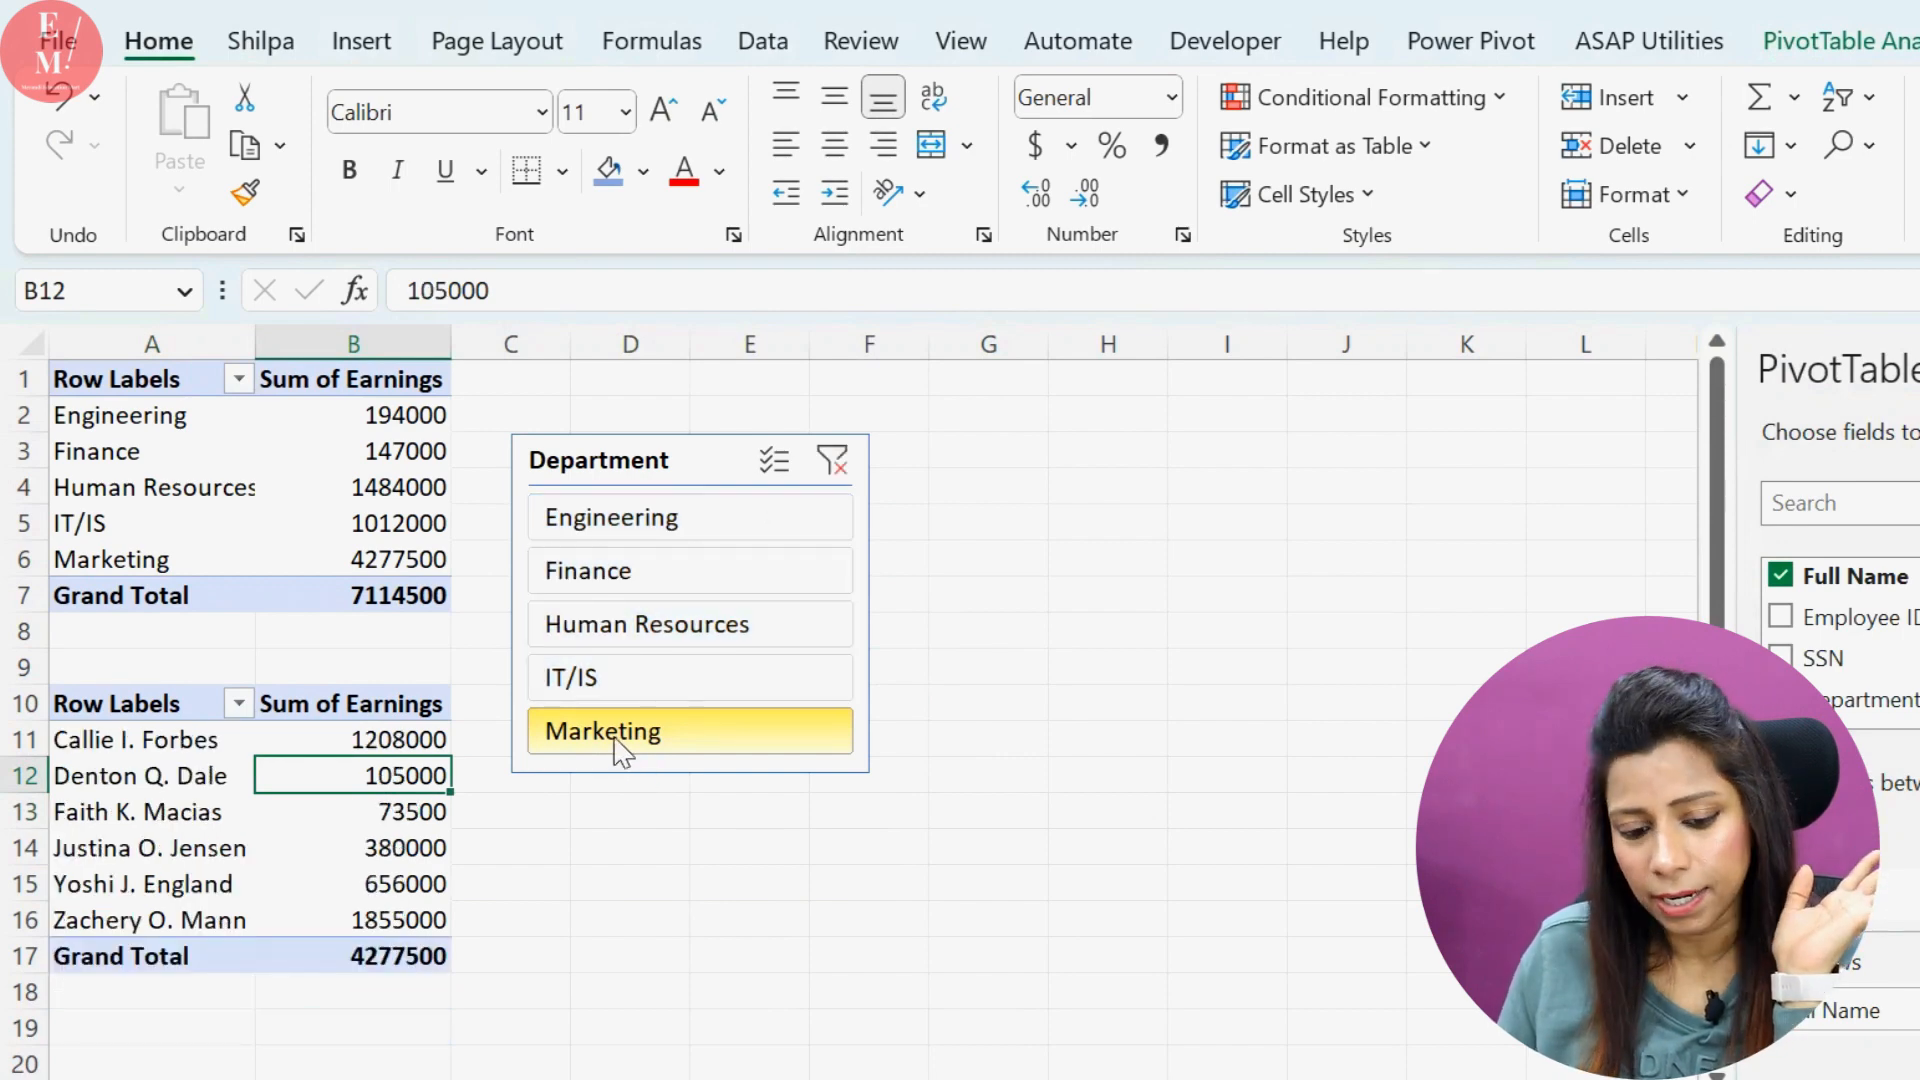
{"action": "left_click_drag", "start_coordinate": [90, 745], "coordinate": [404, 951]}
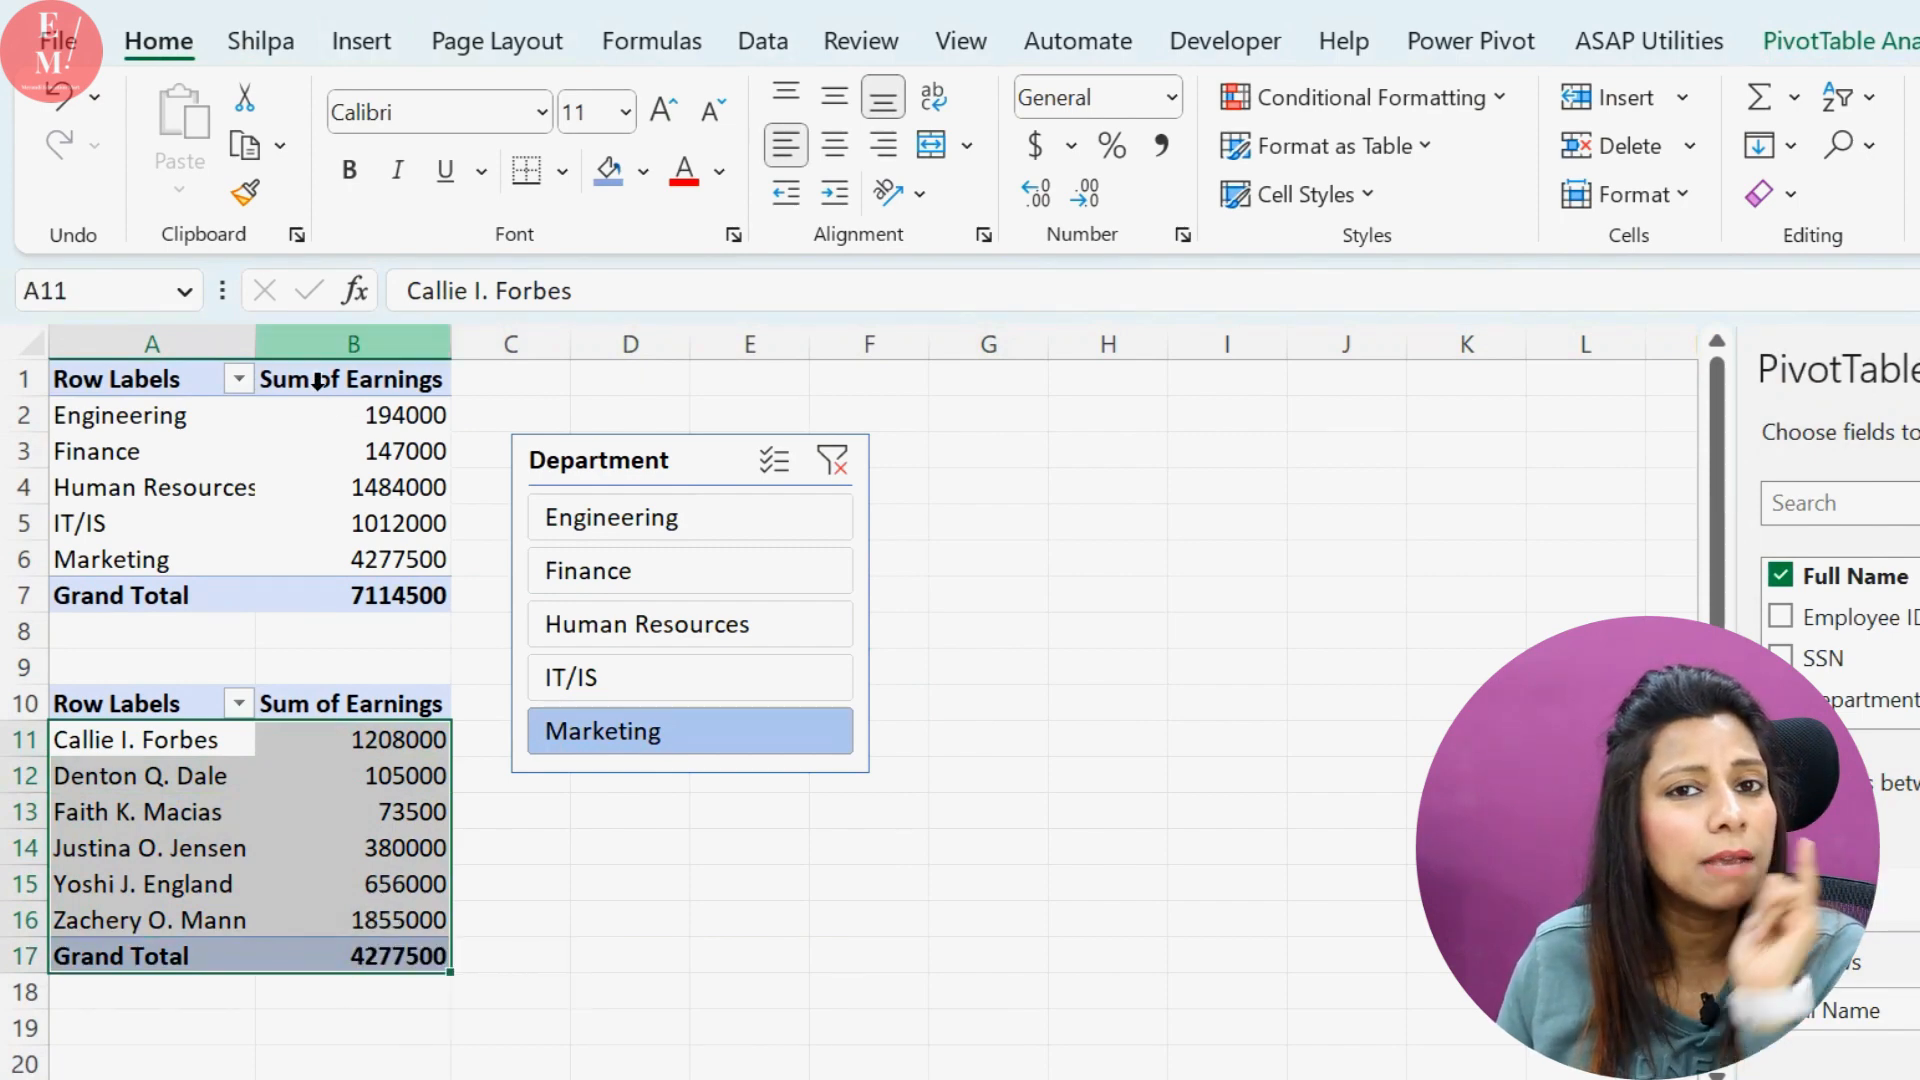
{"action": "left_click_drag", "start_coordinate": [168, 418], "coordinate": [386, 590]}
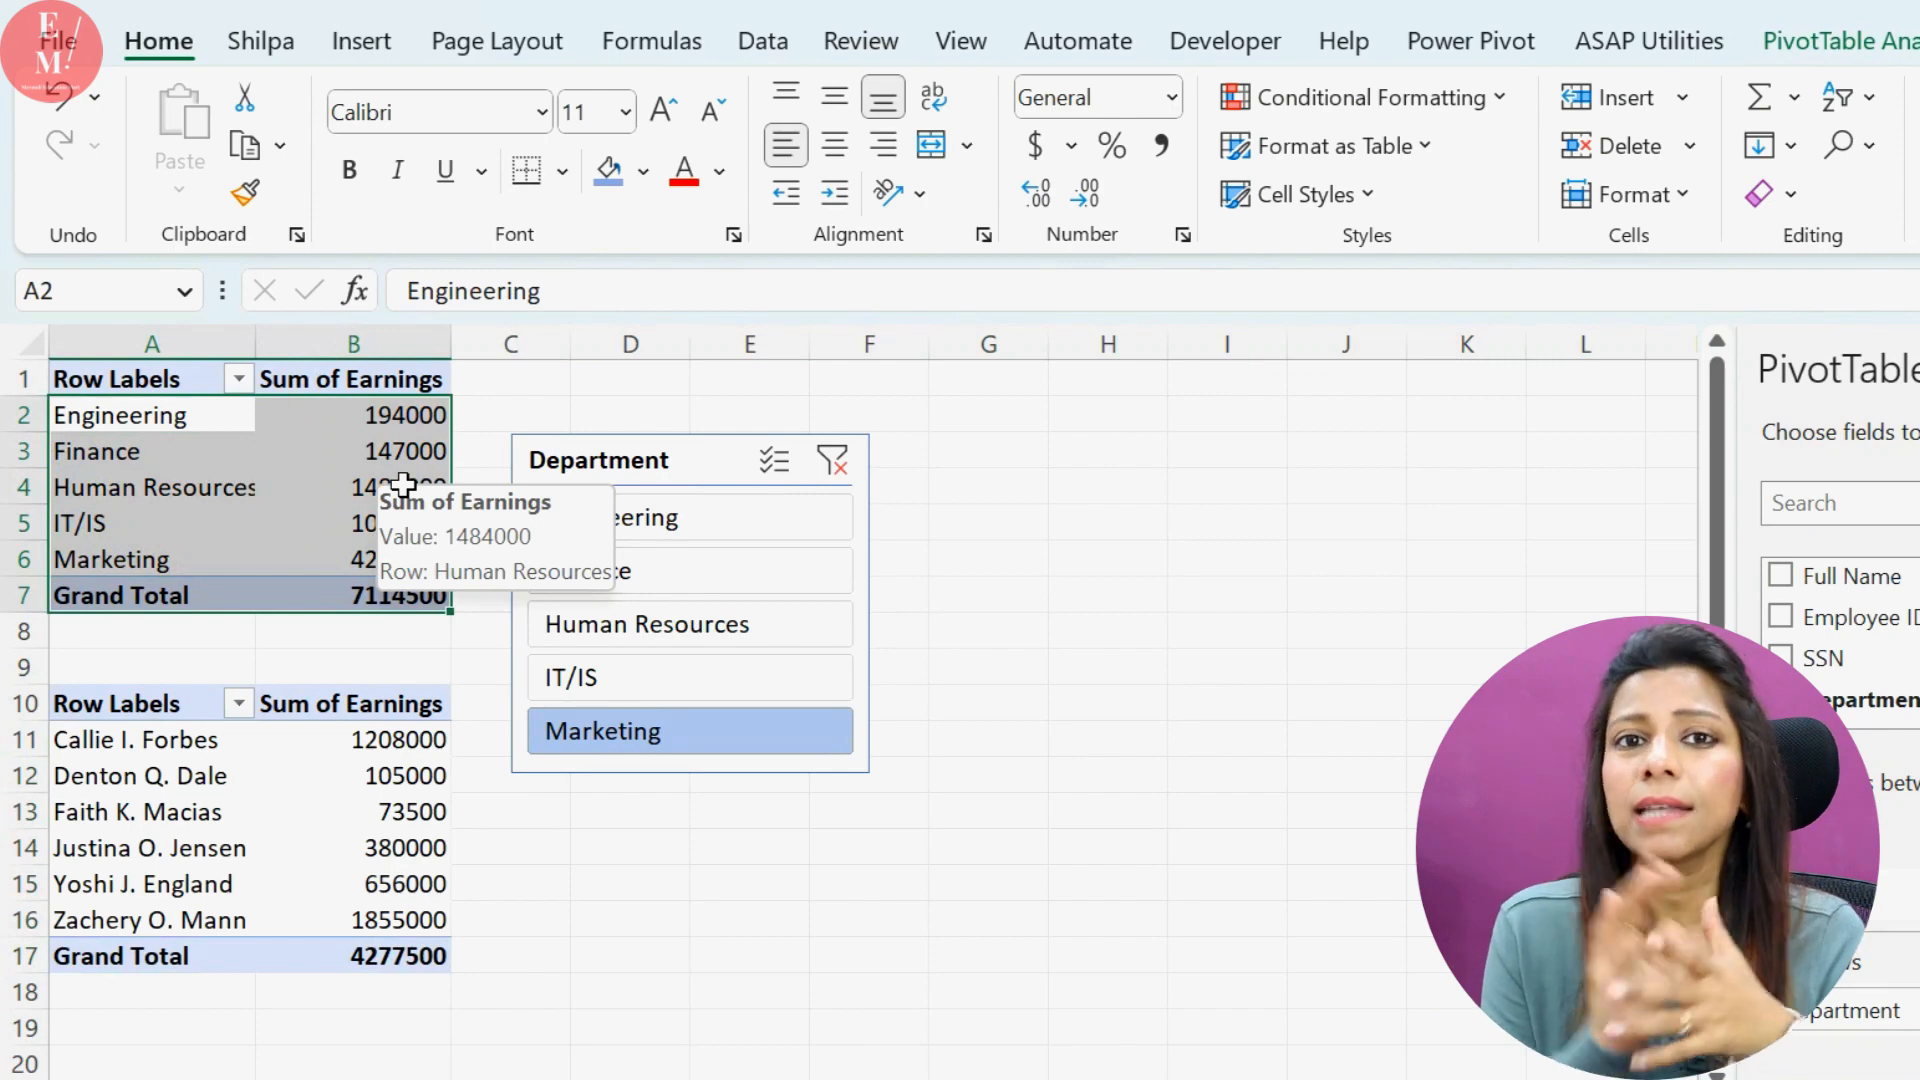
Connect the Department slicer to PivotTable1 as well as PivotTable2 through its report connections
{"action": "left_click", "coordinate": [651, 483]}
{"action": "right_click", "coordinate": [640, 480]}
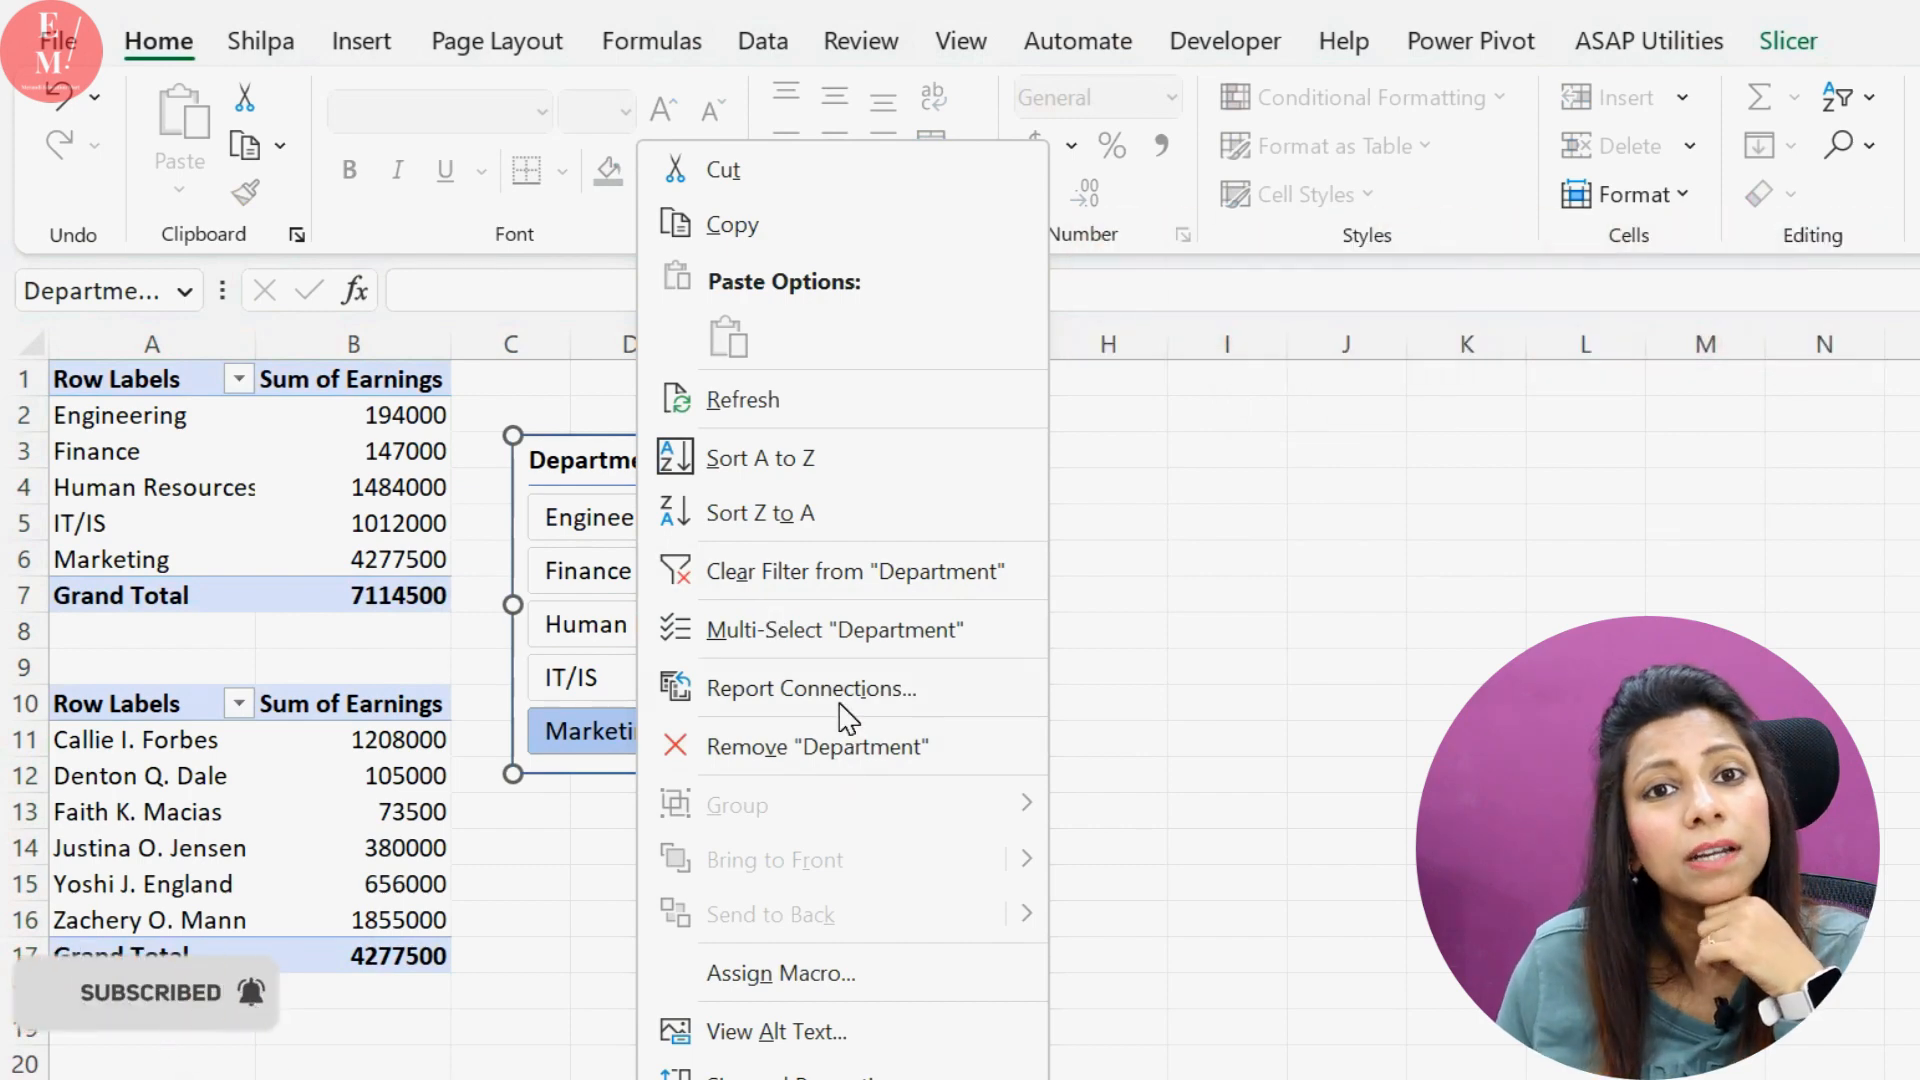
{"action": "left_click", "coordinate": [578, 471]}
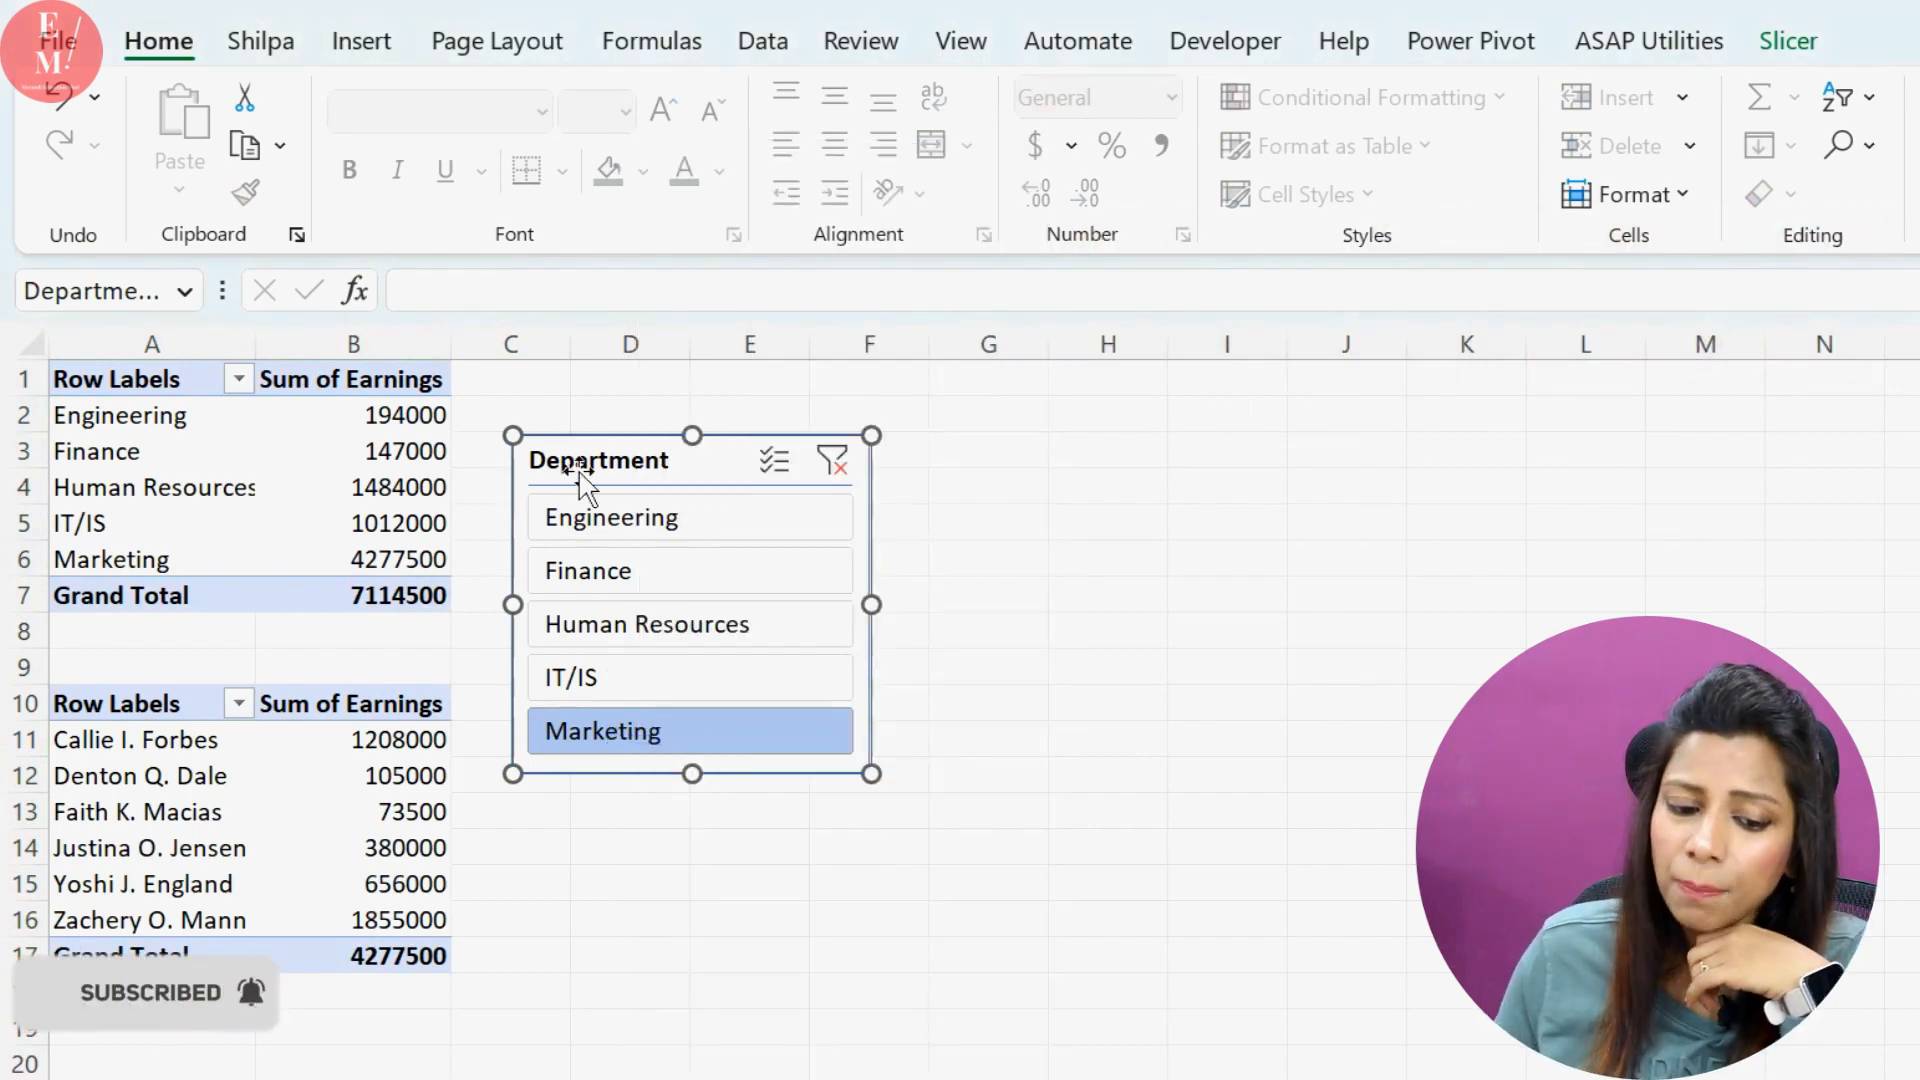
{"action": "left_click", "coordinate": [1789, 45]}
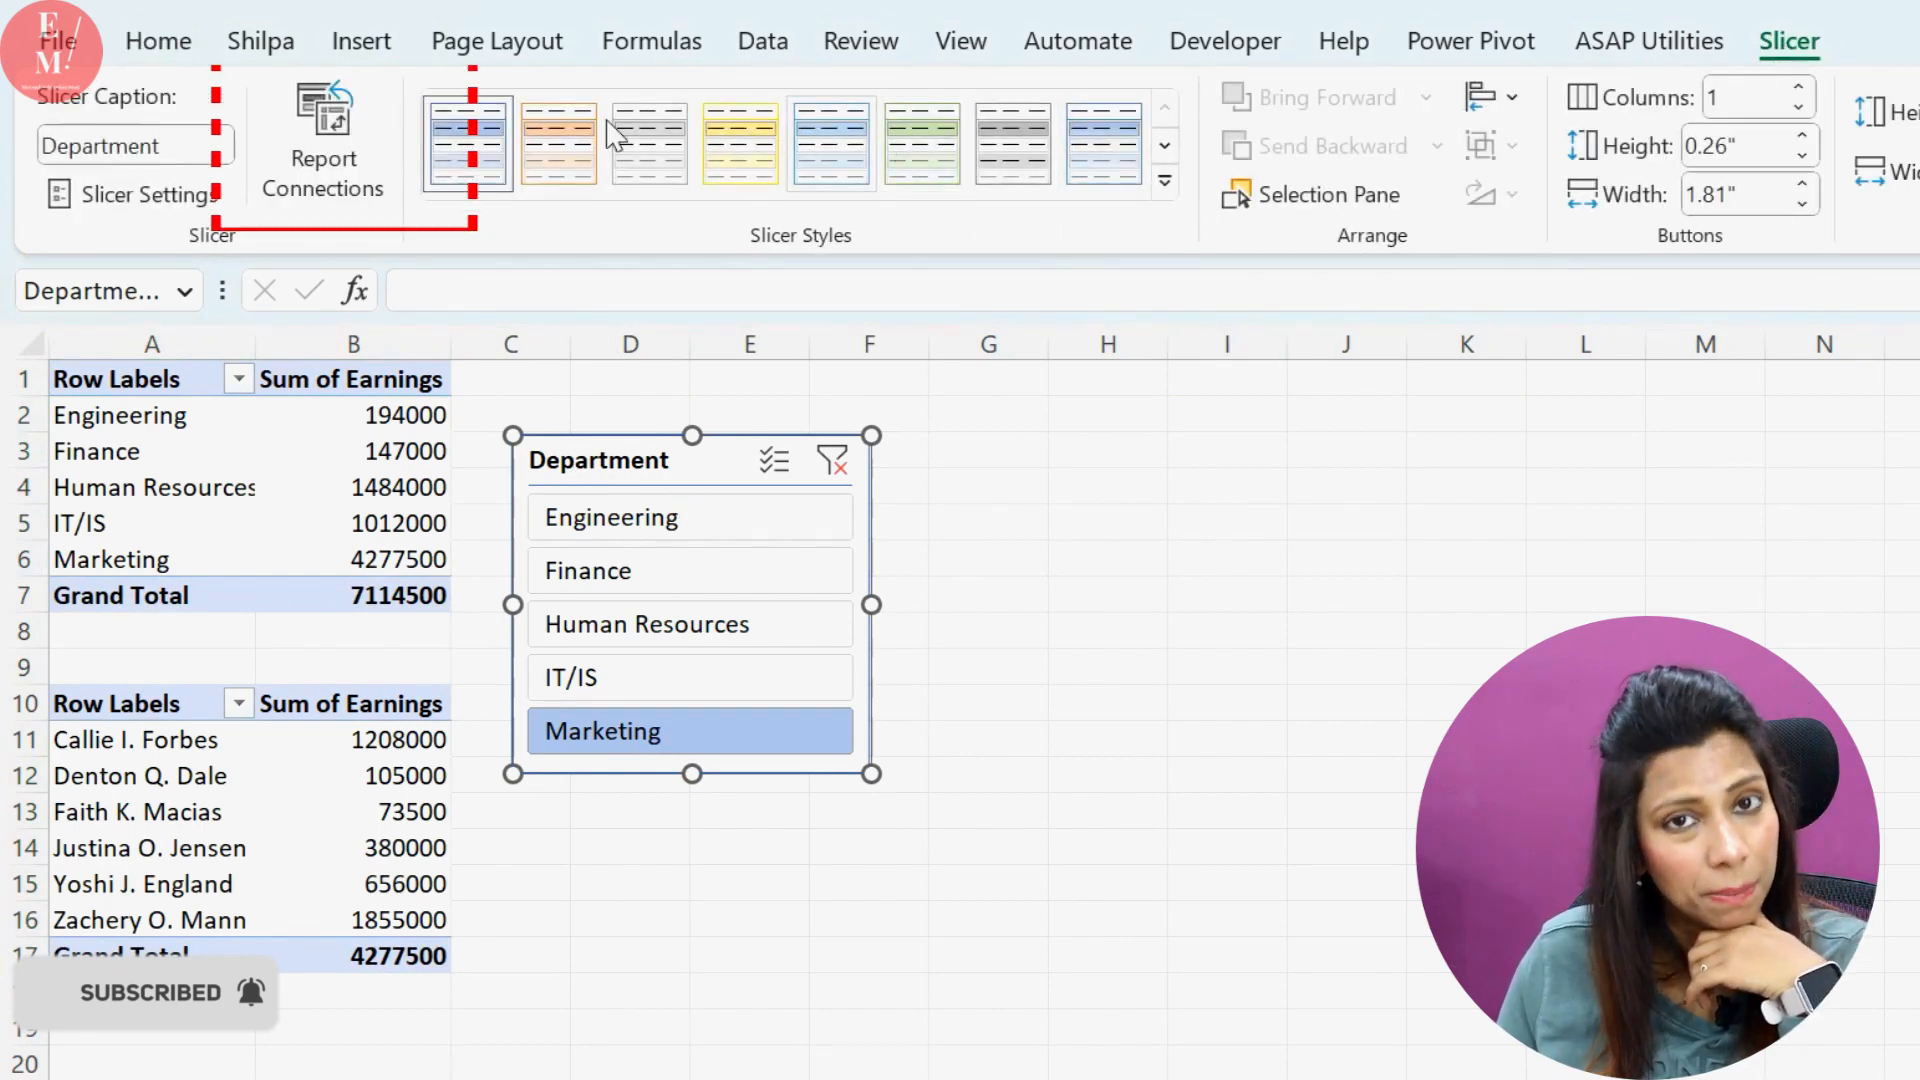
{"action": "left_click", "coordinate": [345, 160]}
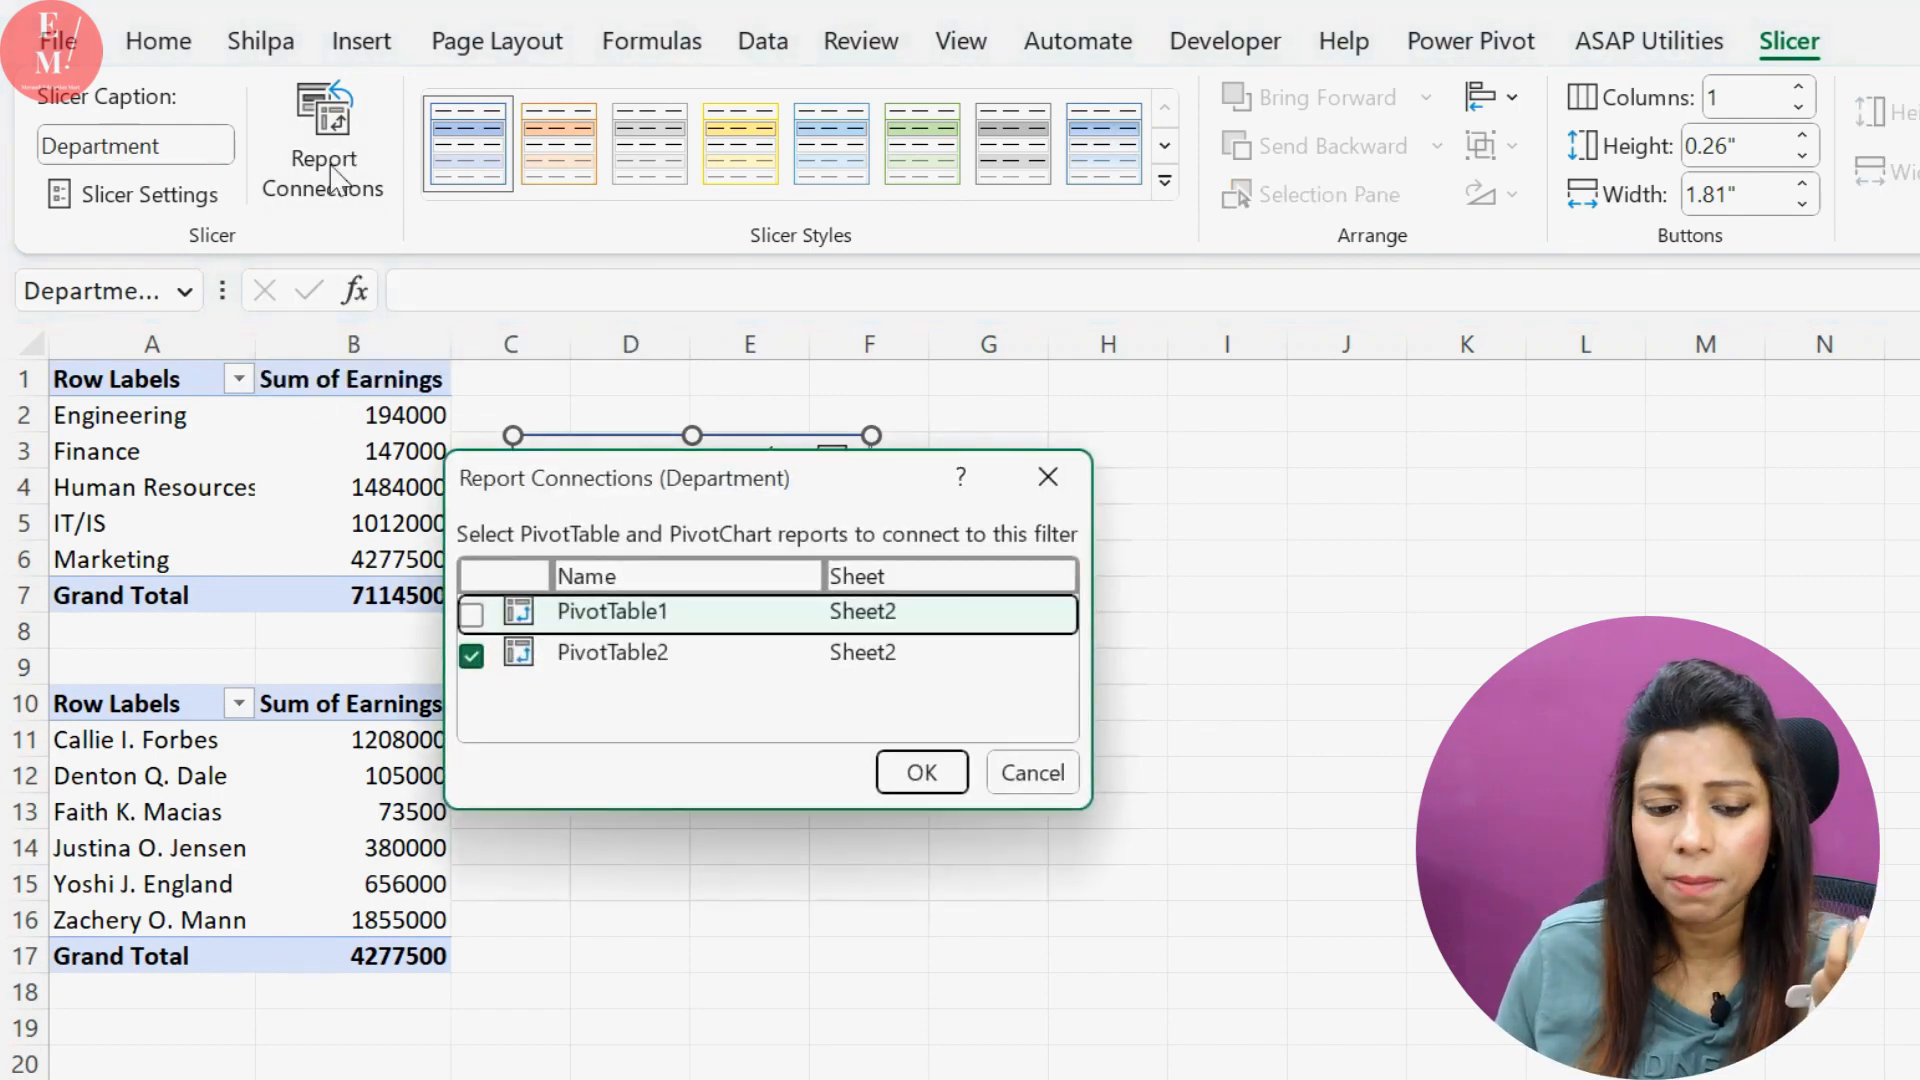
{"action": "left_click_drag", "start_coordinate": [728, 530], "coordinate": [289, 603]}
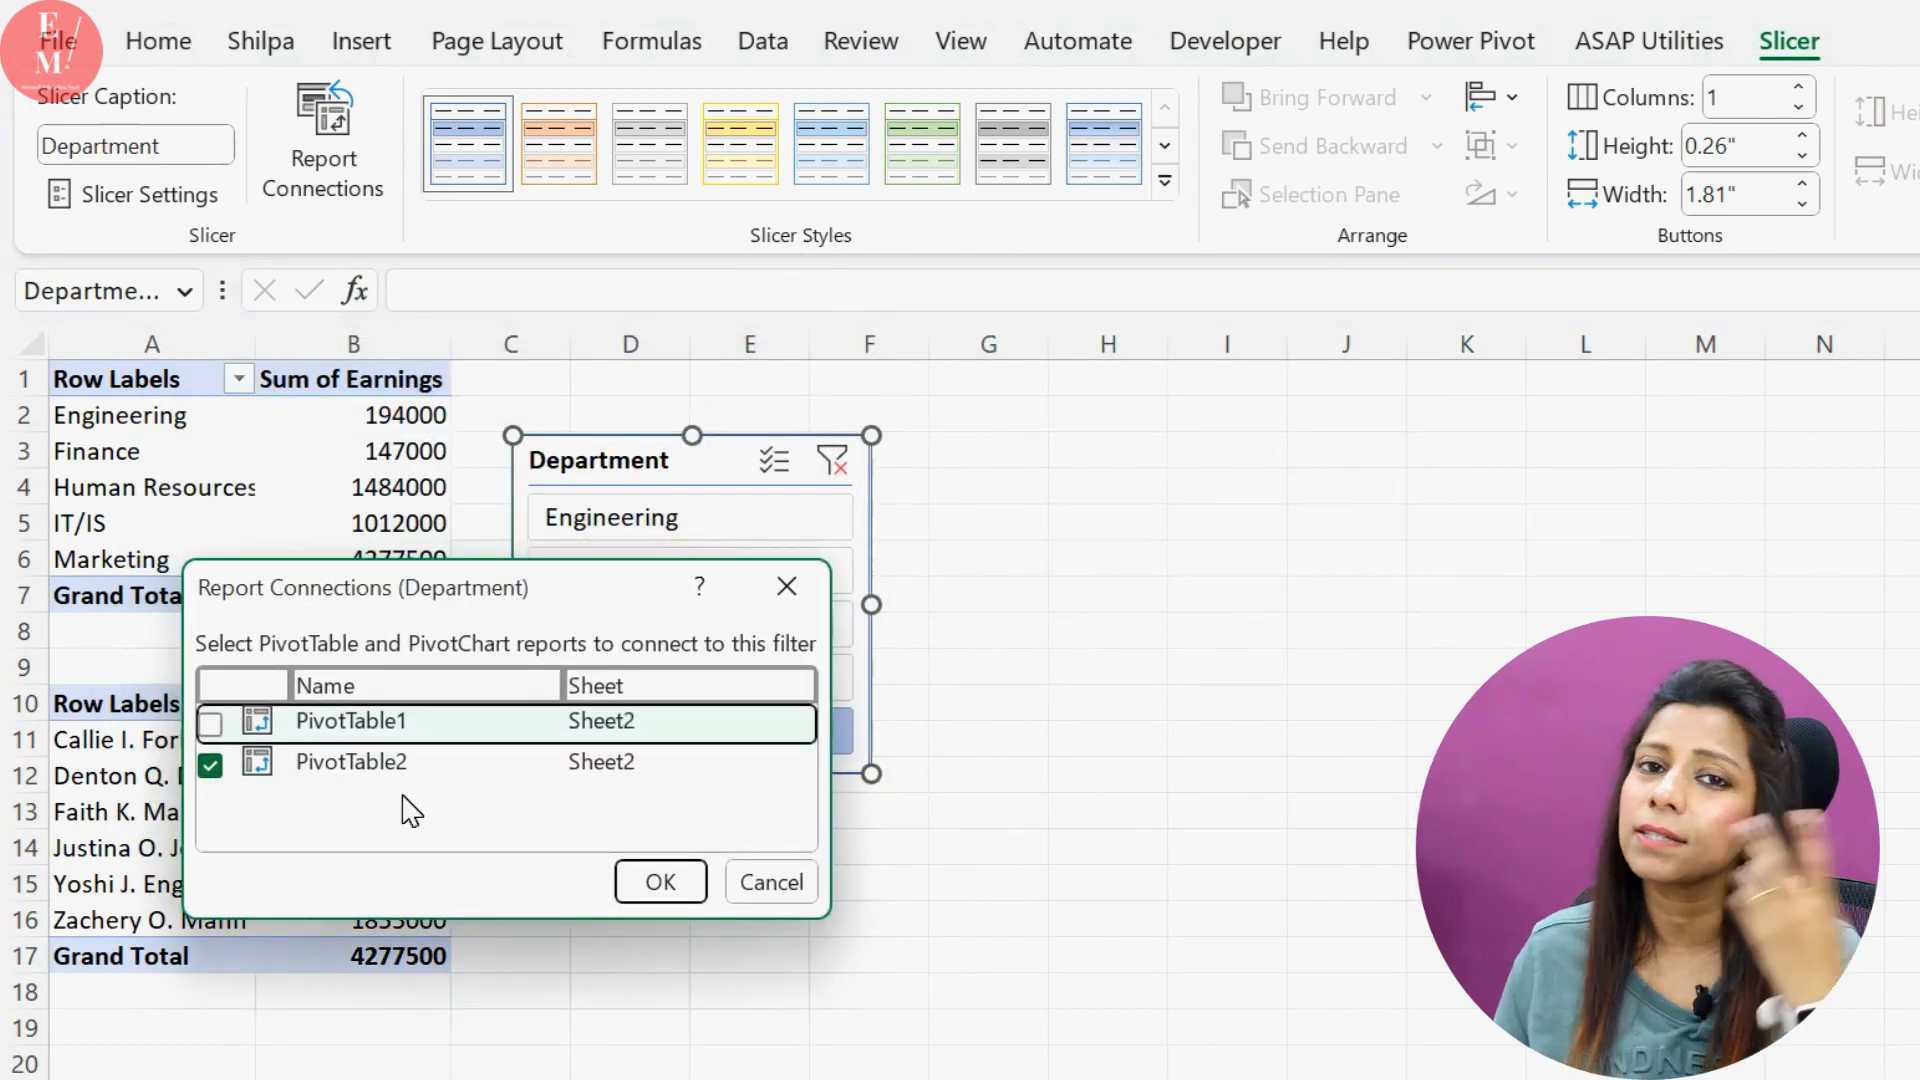
{"action": "left_click", "coordinate": [210, 722]}
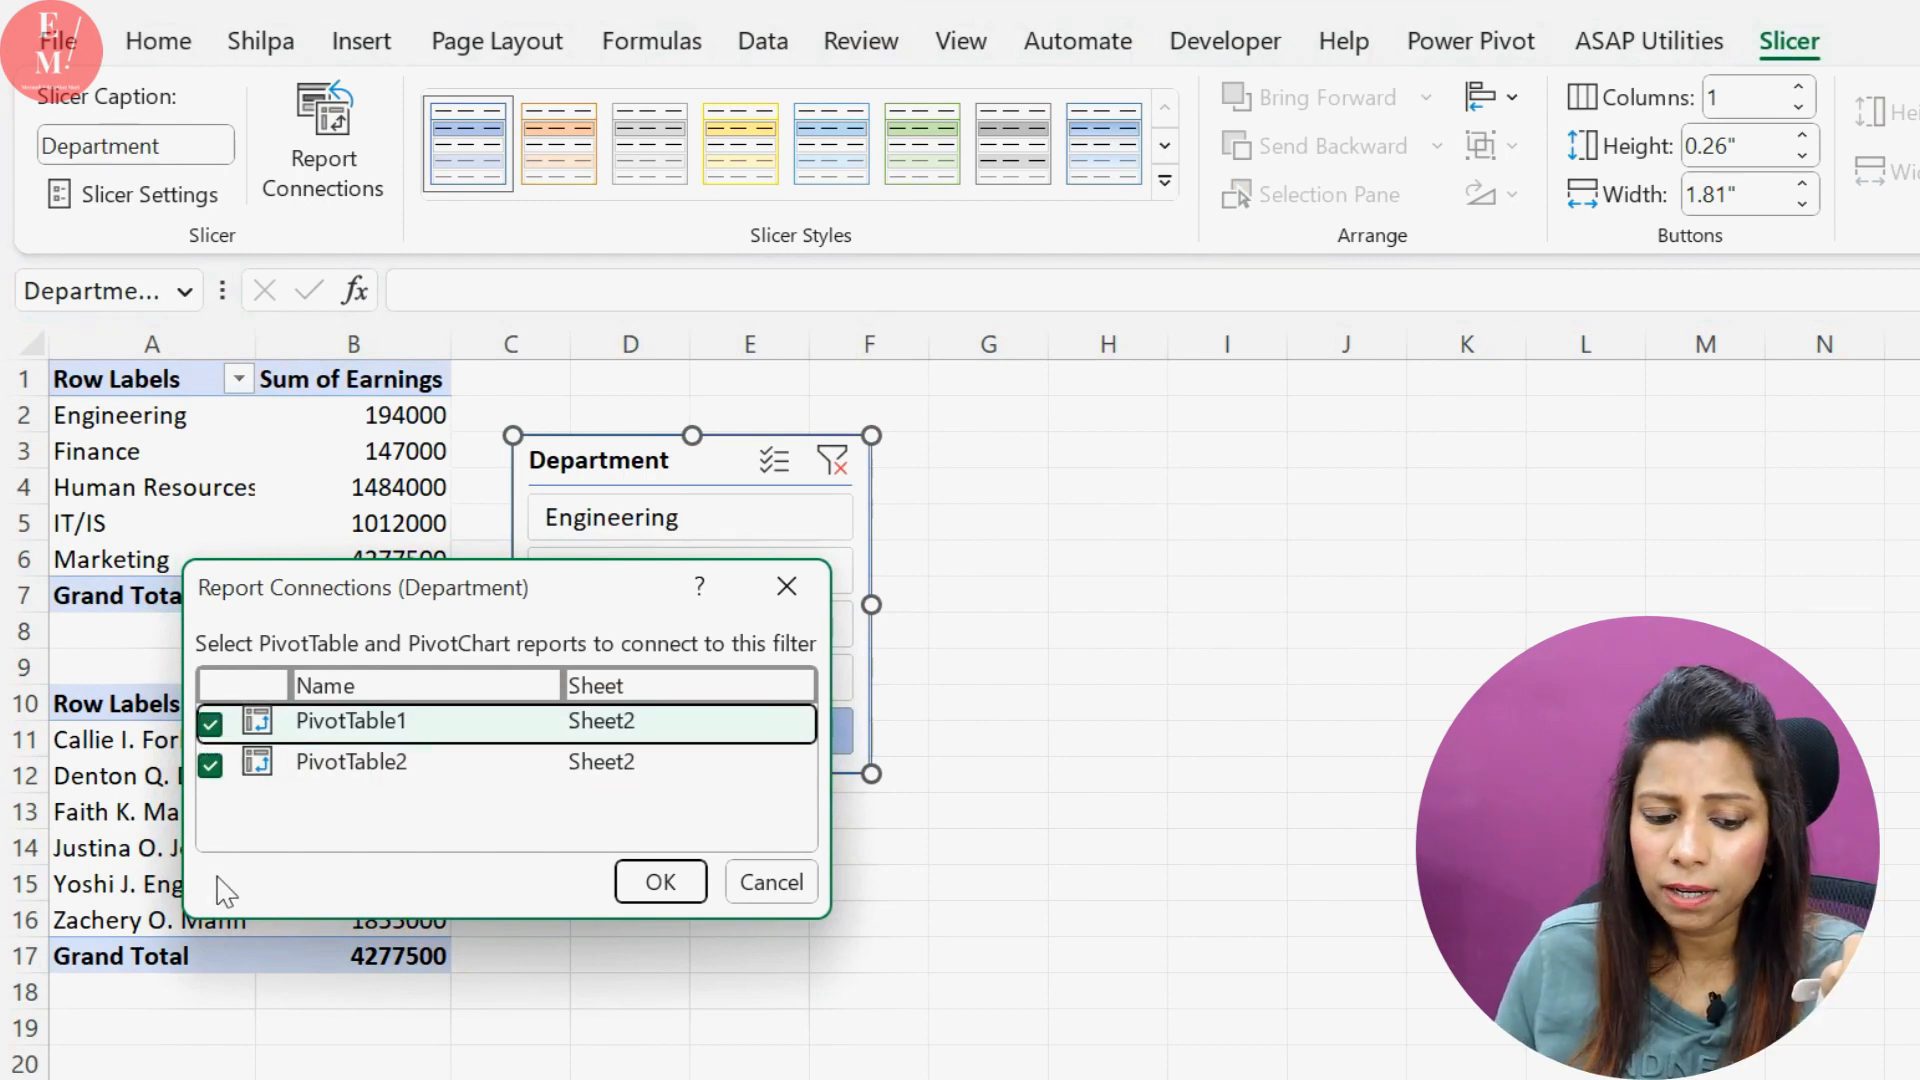
{"action": "left_click", "coordinate": [675, 887]}
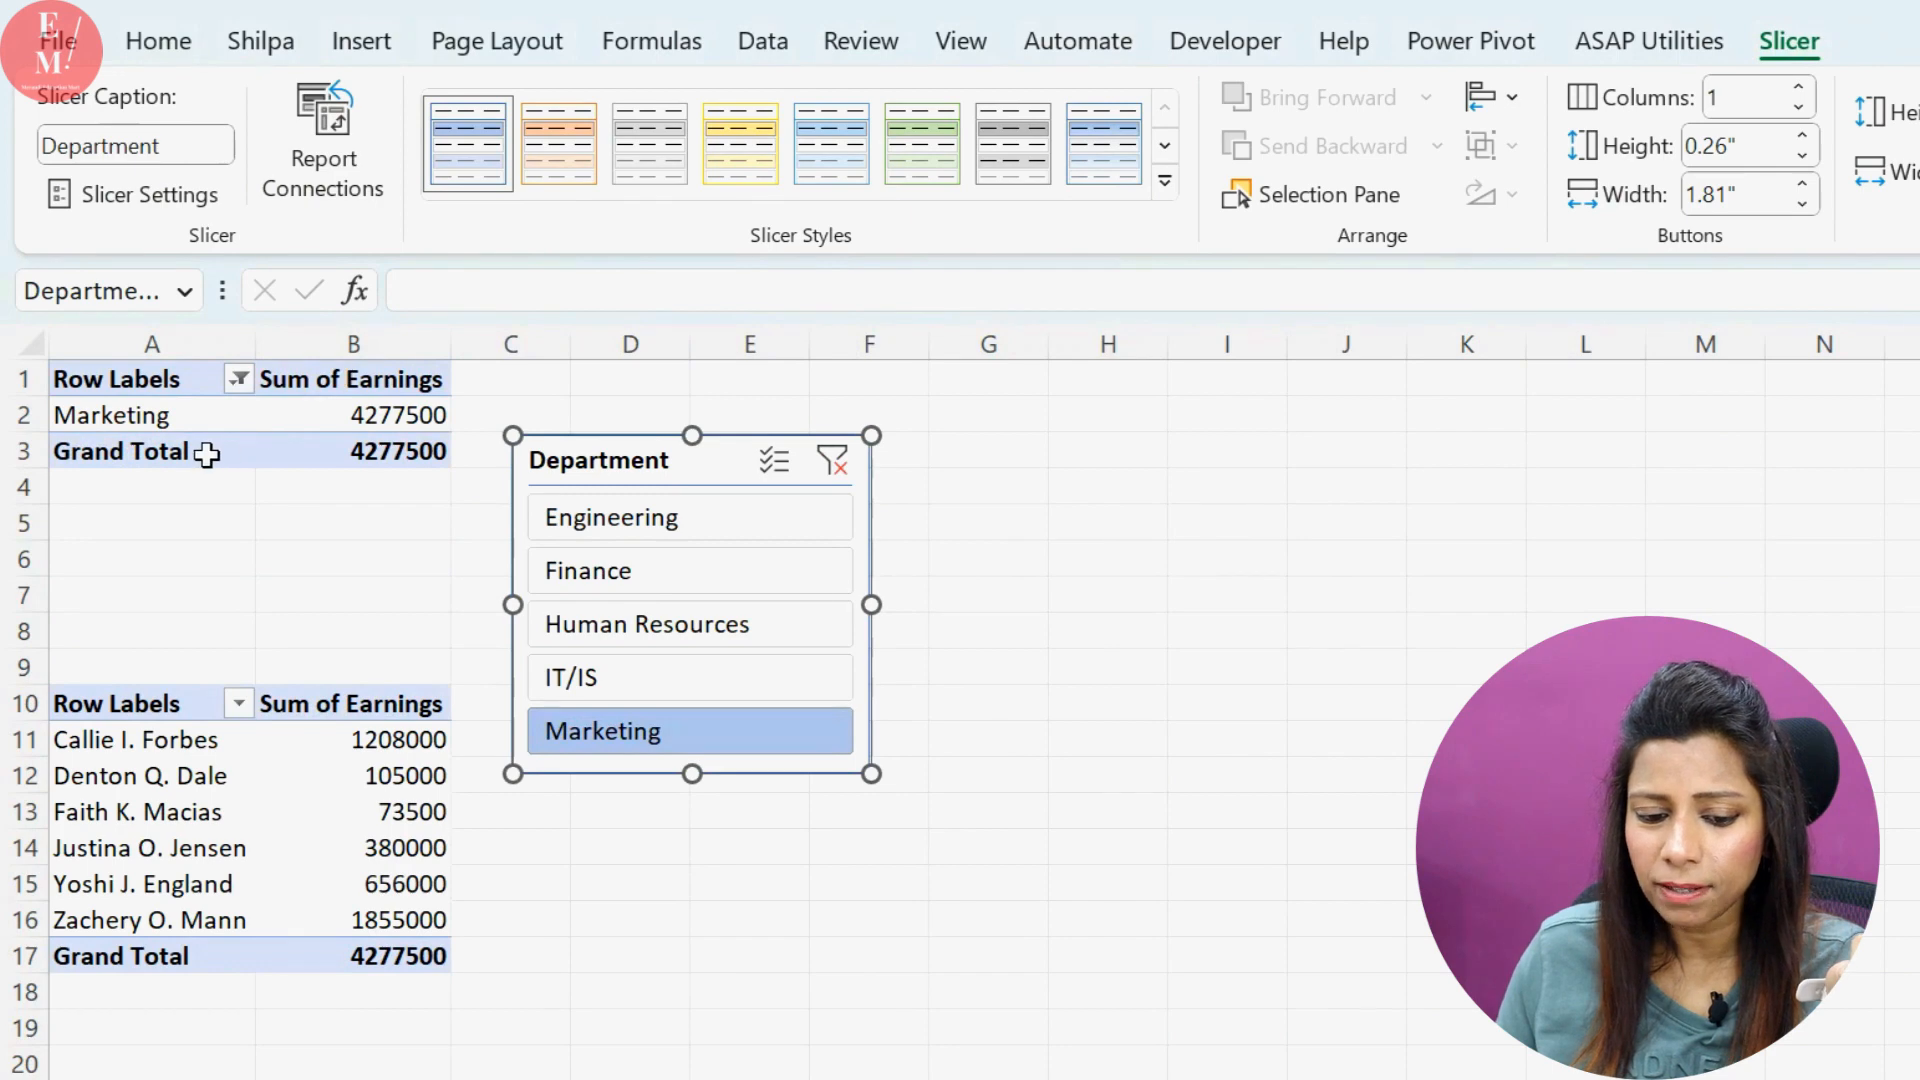
Filter both PivotTables with the Department slicer by Finance, Engineering and Human Resources in turn, ending on IT/IS
{"action": "left_click", "coordinate": [572, 575]}
{"action": "left_click", "coordinate": [600, 518]}
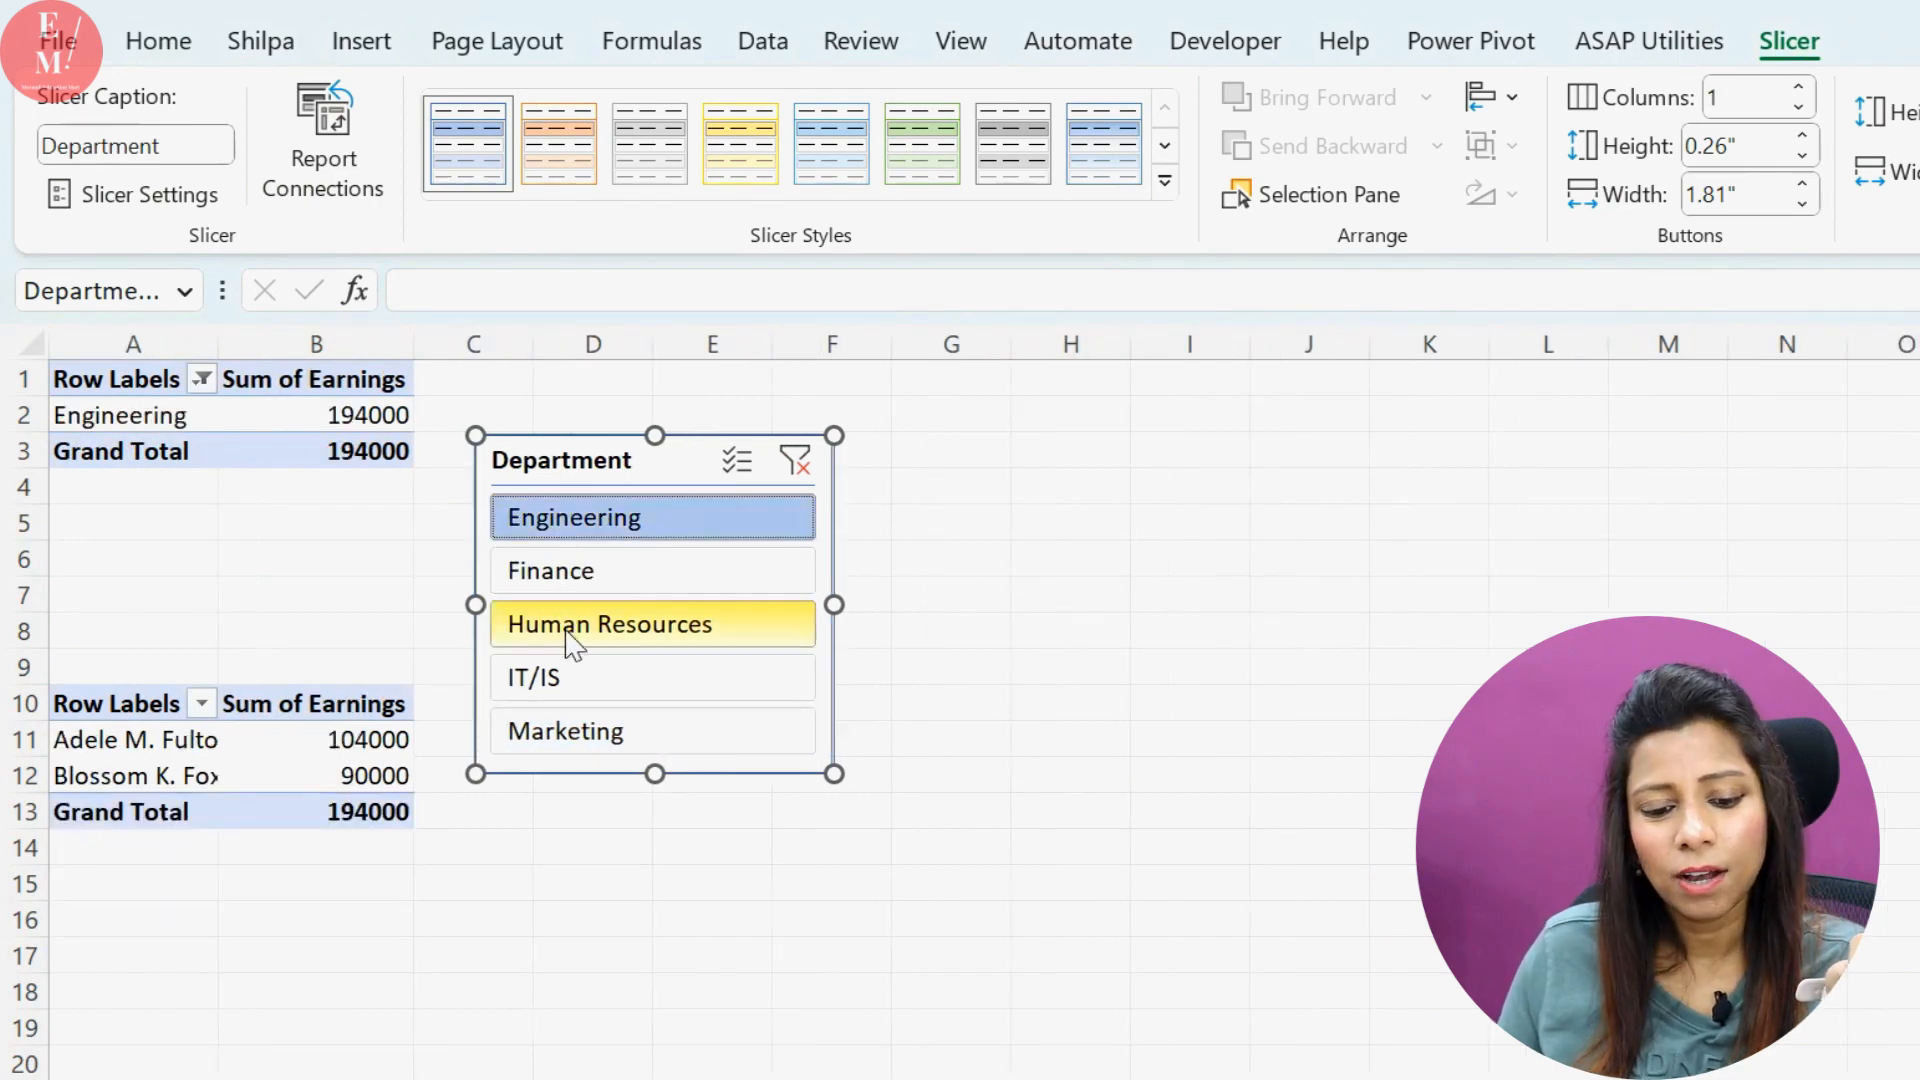
{"action": "left_click", "coordinate": [575, 626]}
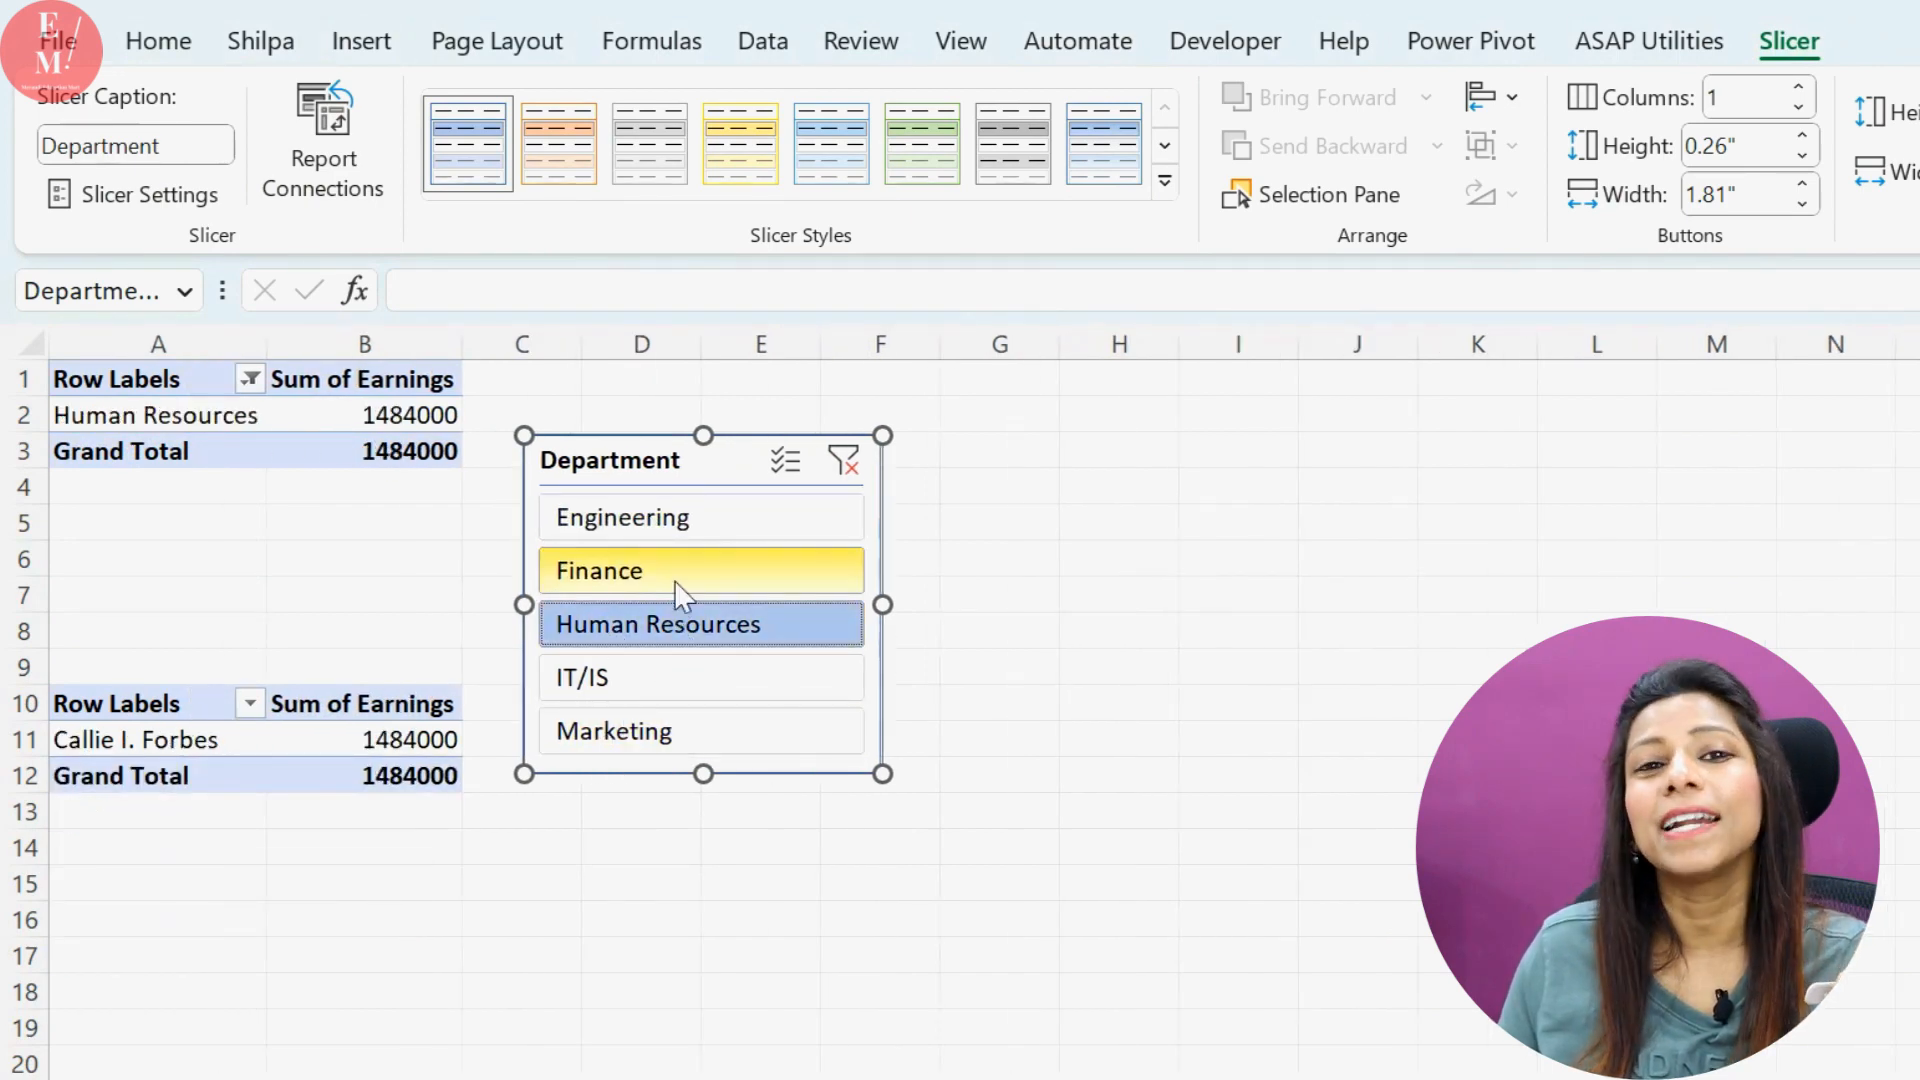
{"action": "left_click", "coordinate": [636, 690]}
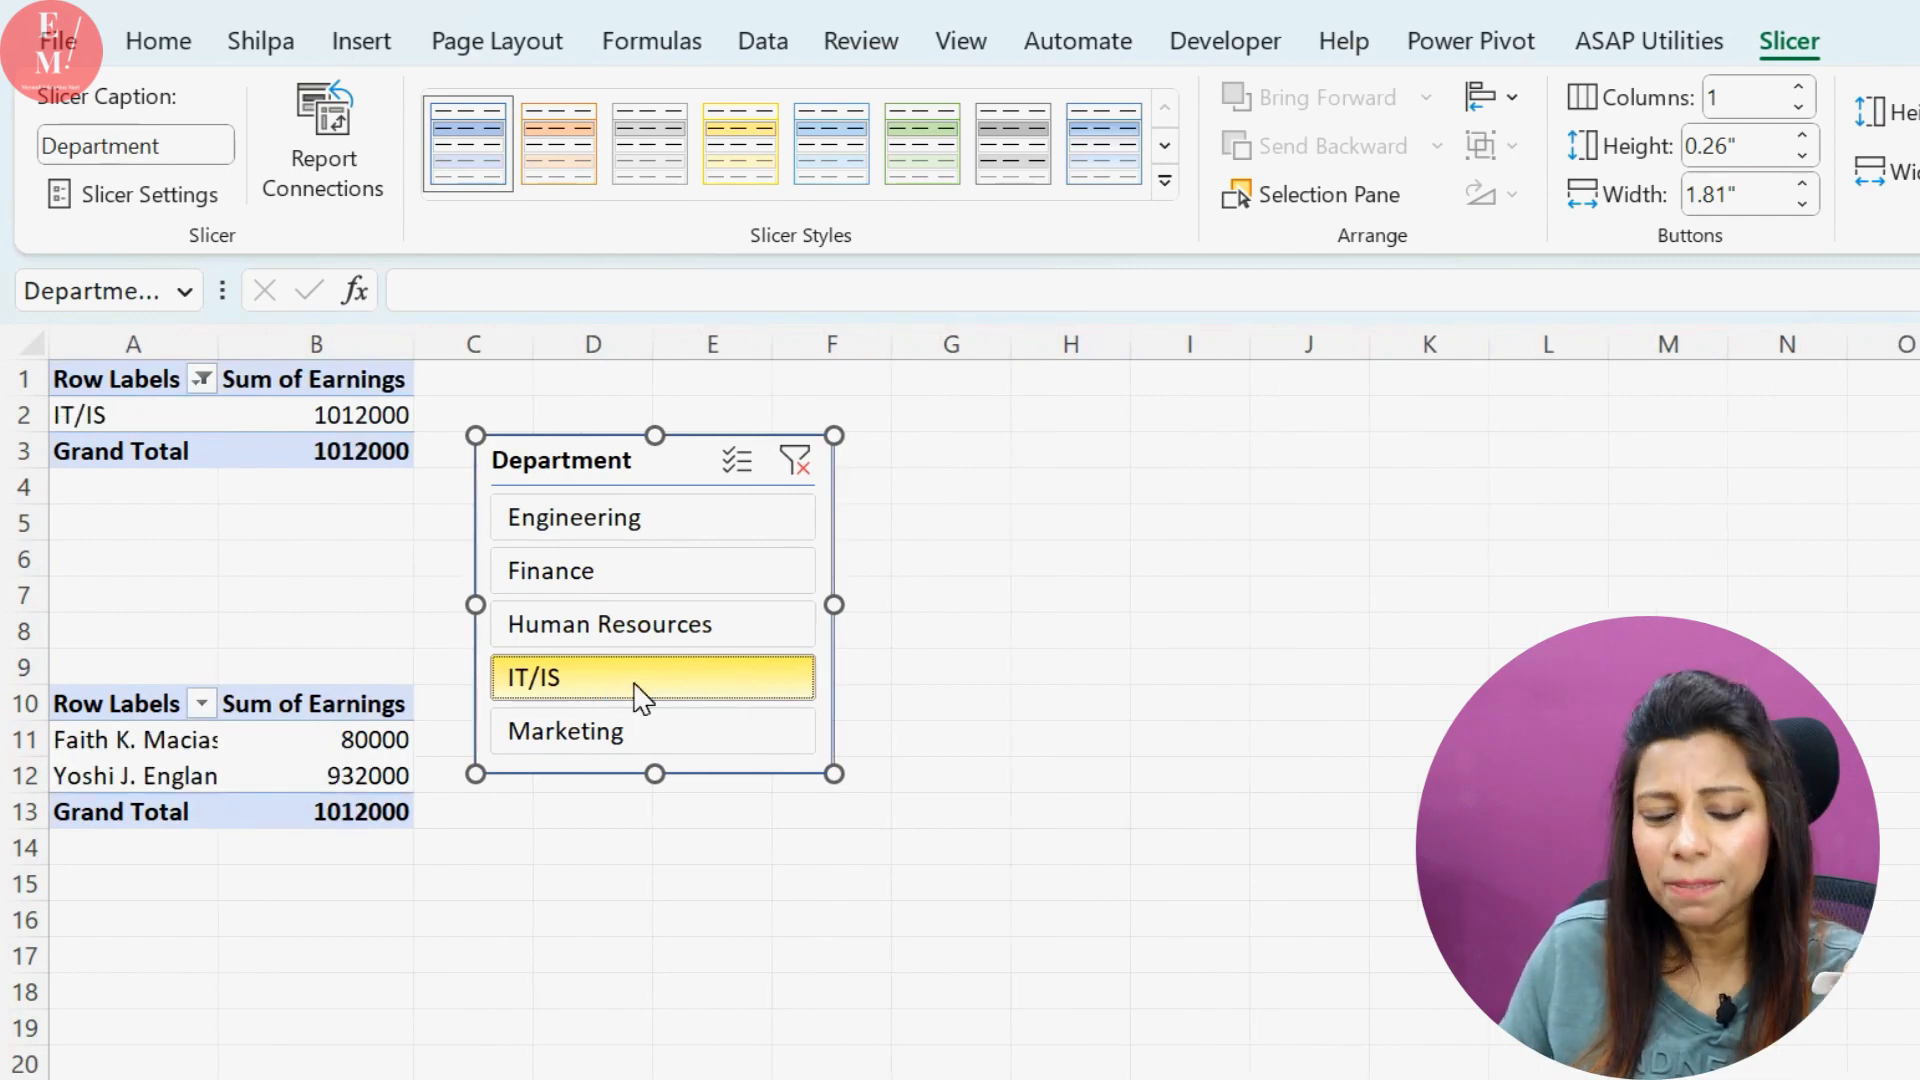